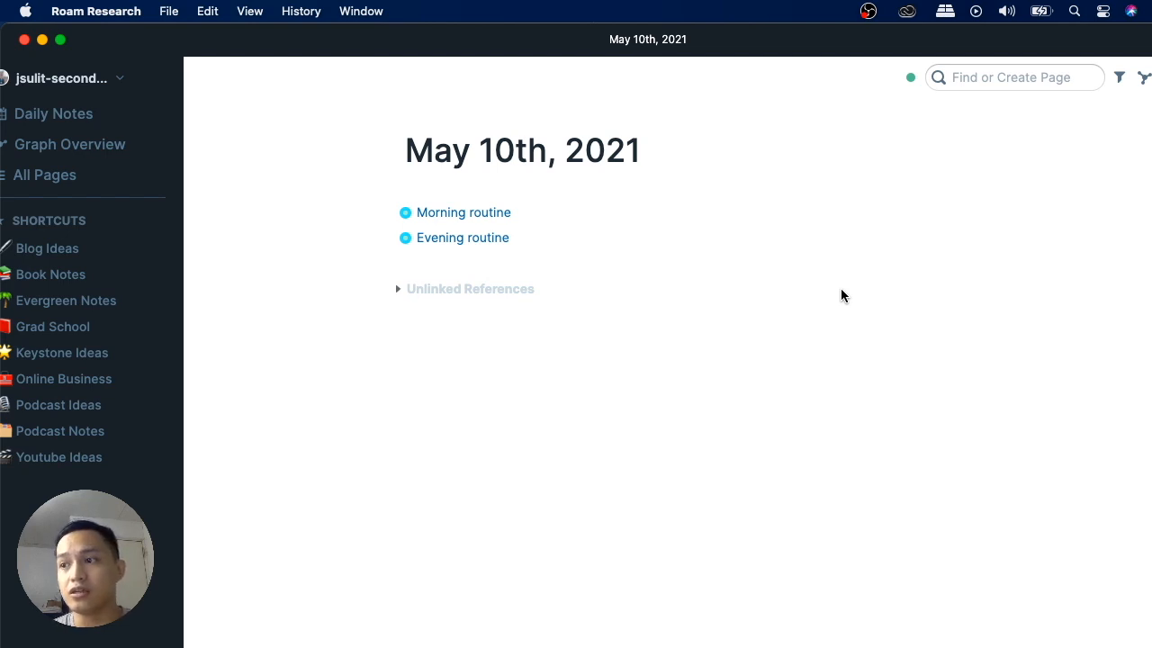
- Create a new page named "Personal Kanban"
{"action": "left_click", "coordinate": [971, 81]}
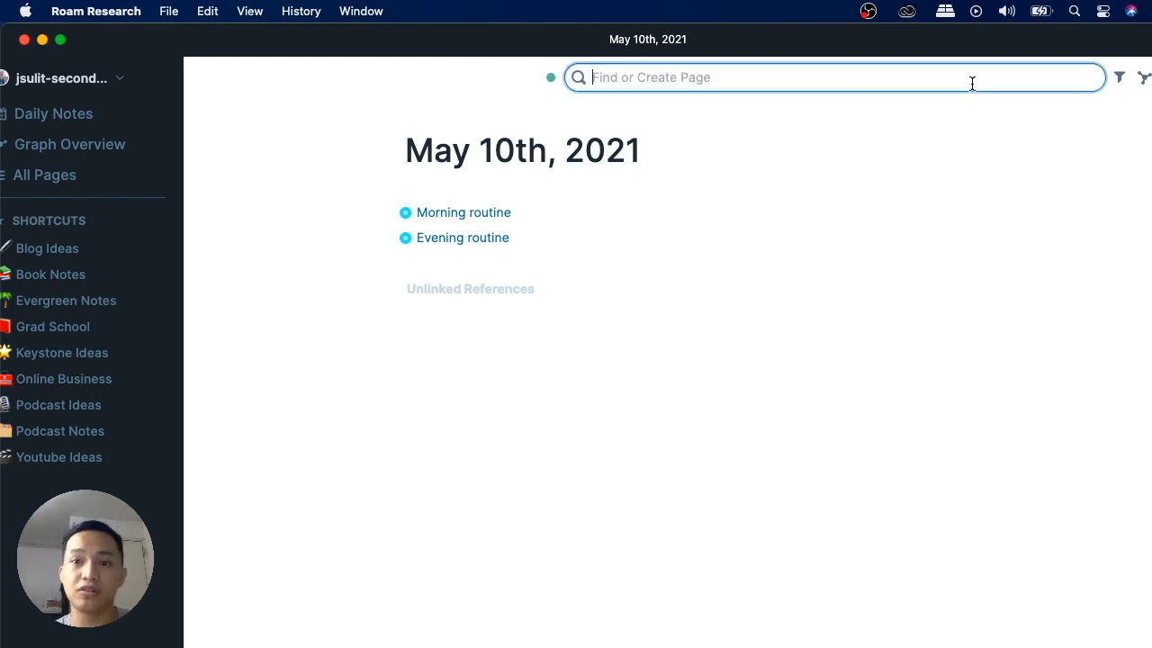
{"action": "type", "text": "Perso"}
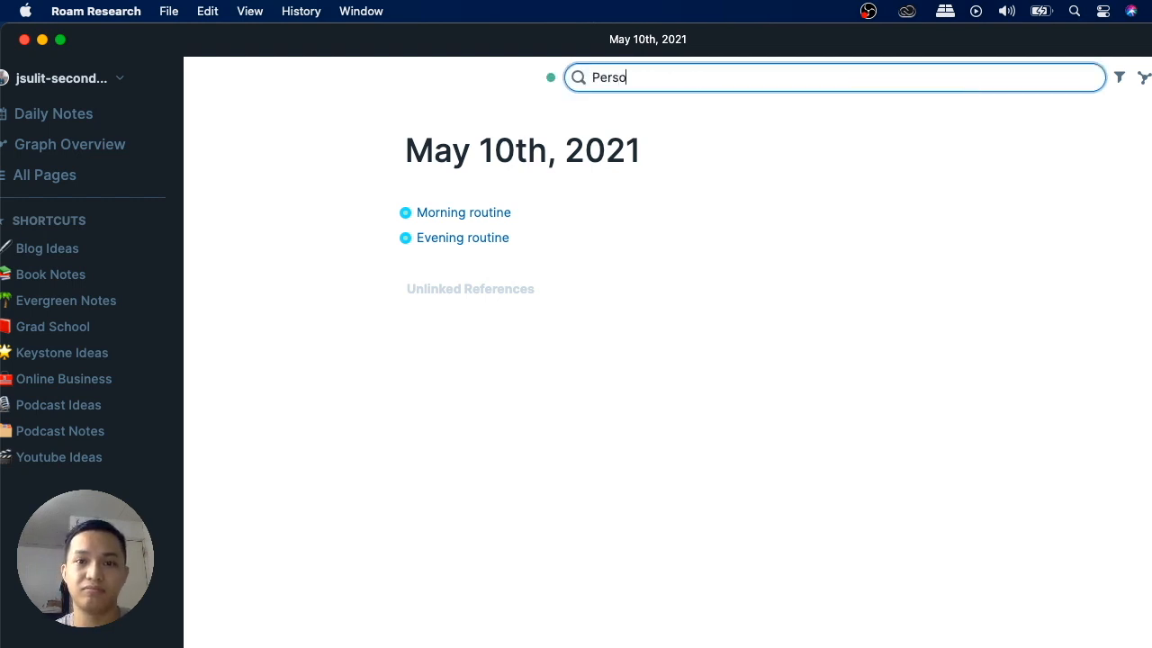
{"action": "type", "text": "nal Kanban"}
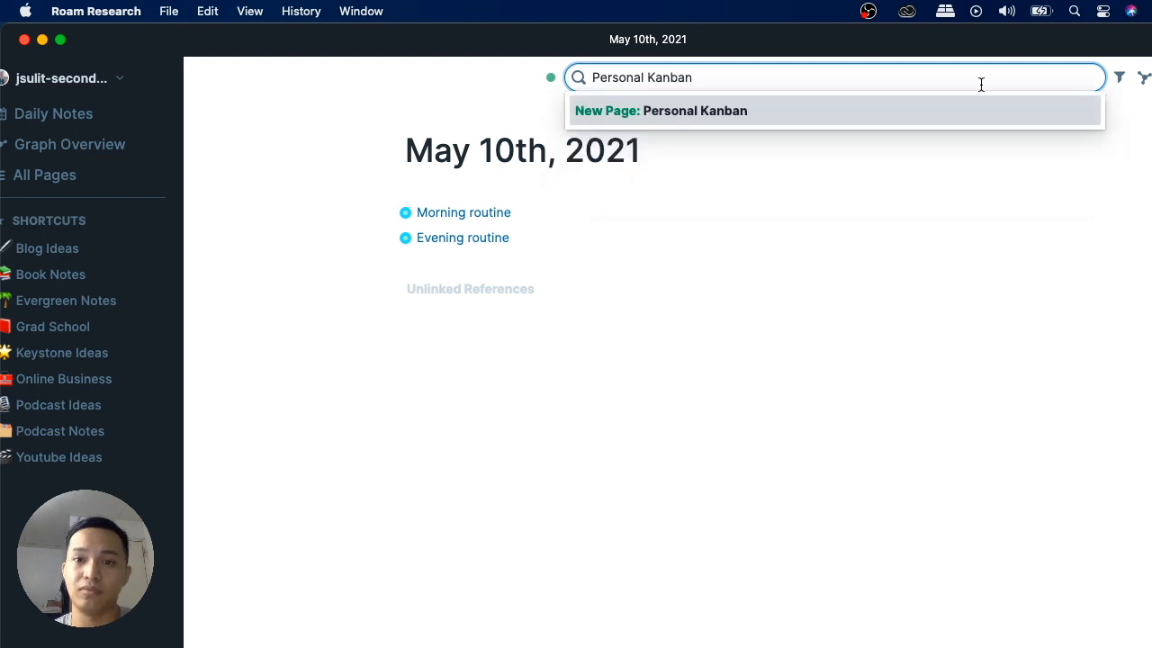
{"action": "left_click", "coordinate": [727, 117]}
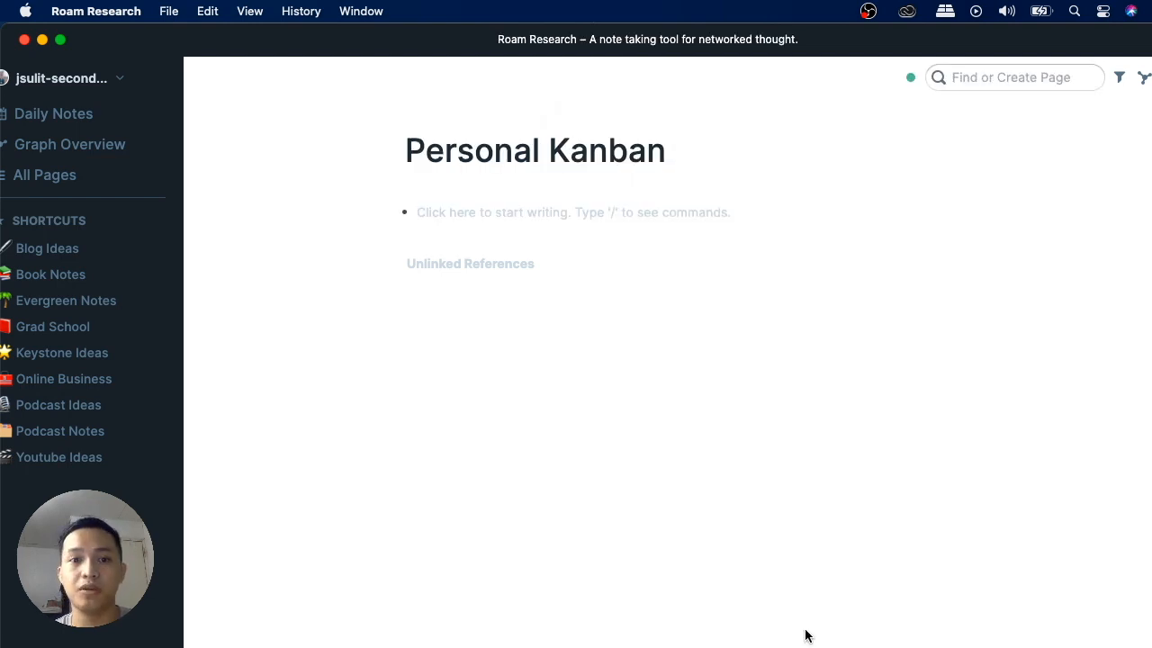
{"action": "left_click", "coordinate": [540, 216]}
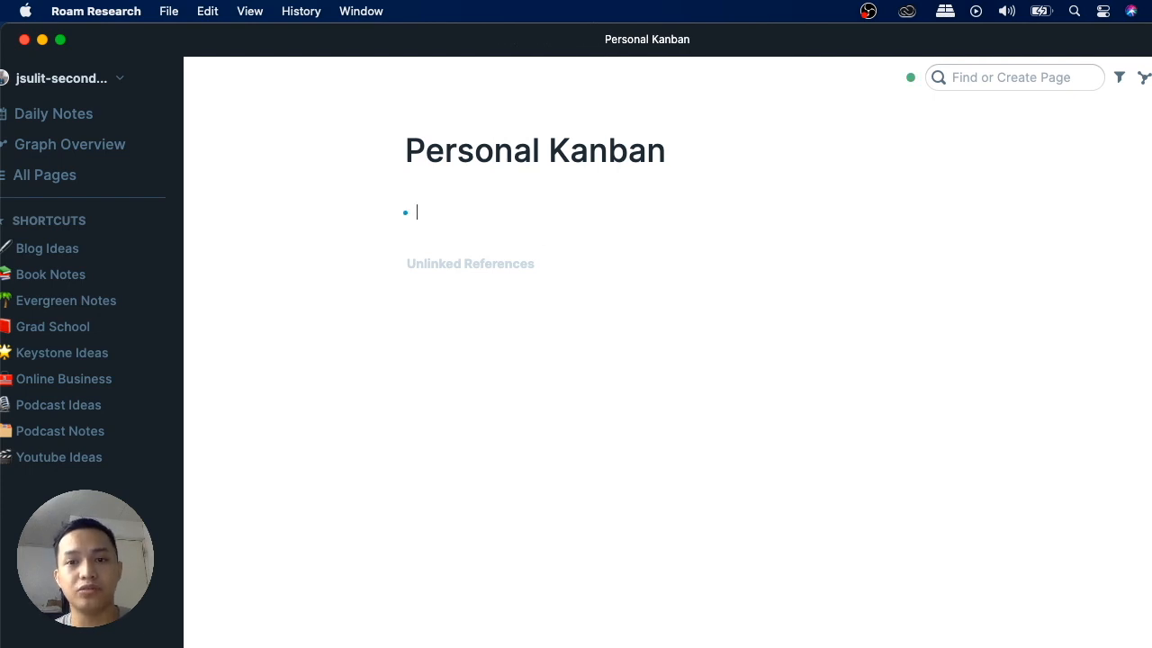
{"action": "type", "text": "/"}
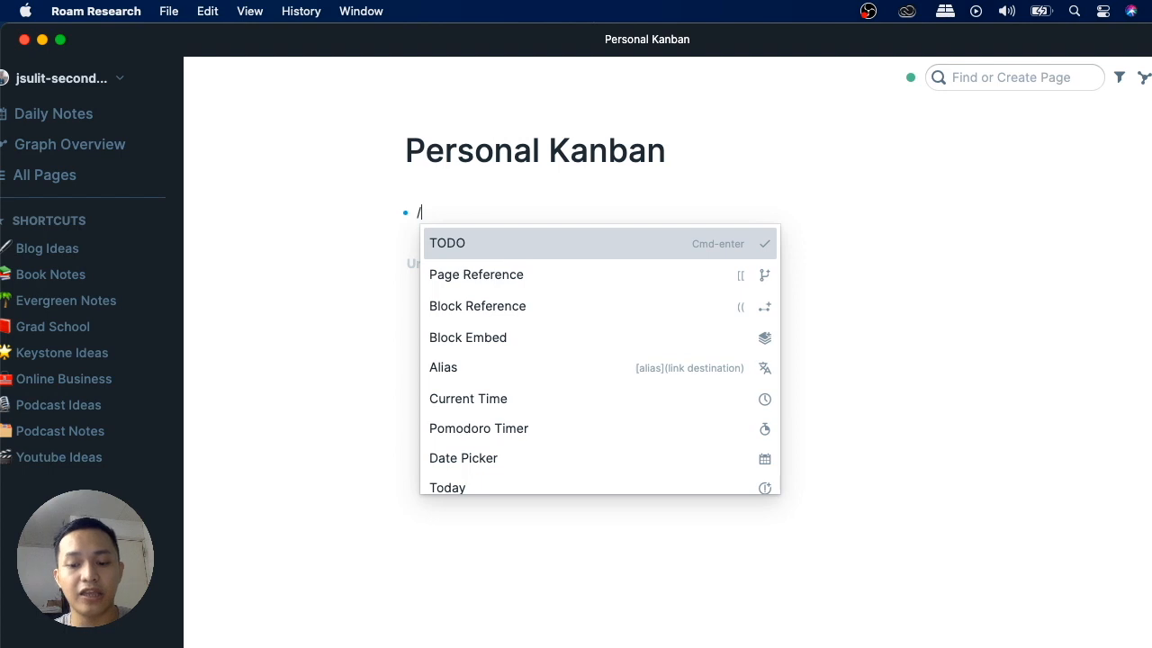
{"action": "type", "text": "ka"}
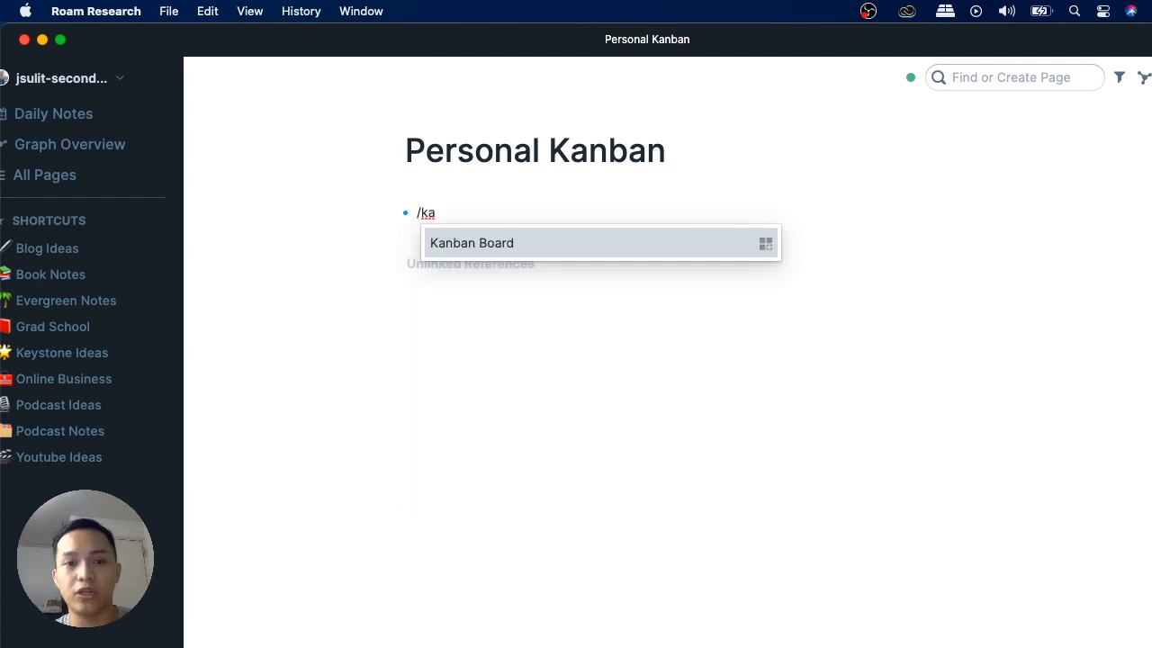
{"action": "key", "text": "Return"}
{"action": "key", "text": "Escape"}
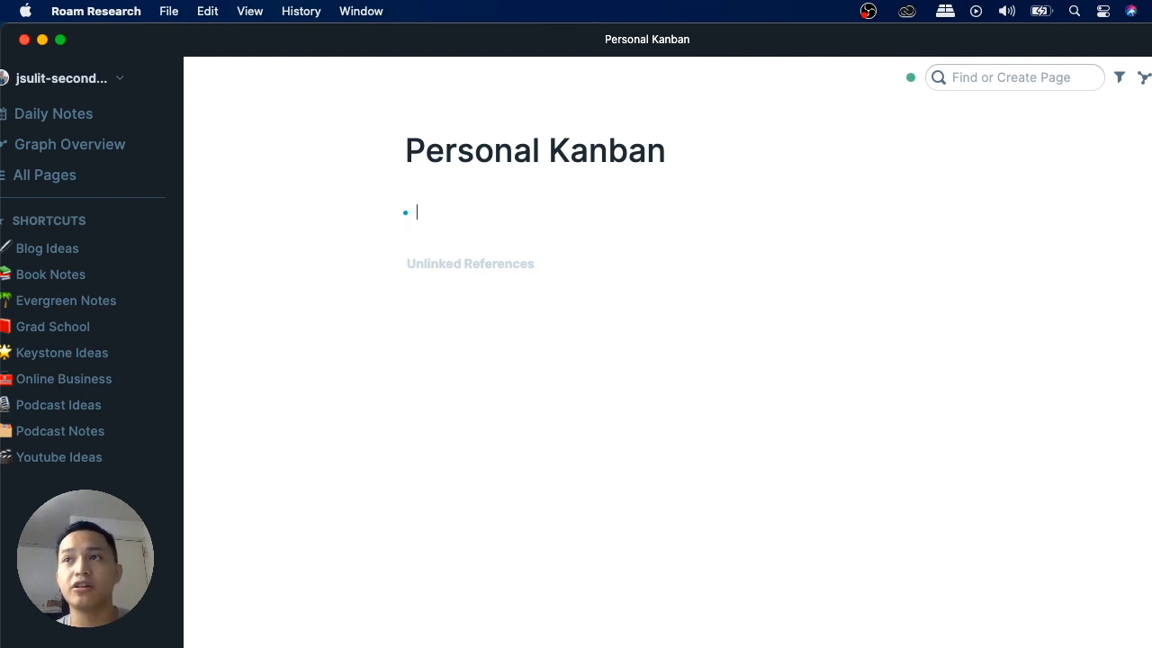
{"action": "key", "text": "super+Tab"}
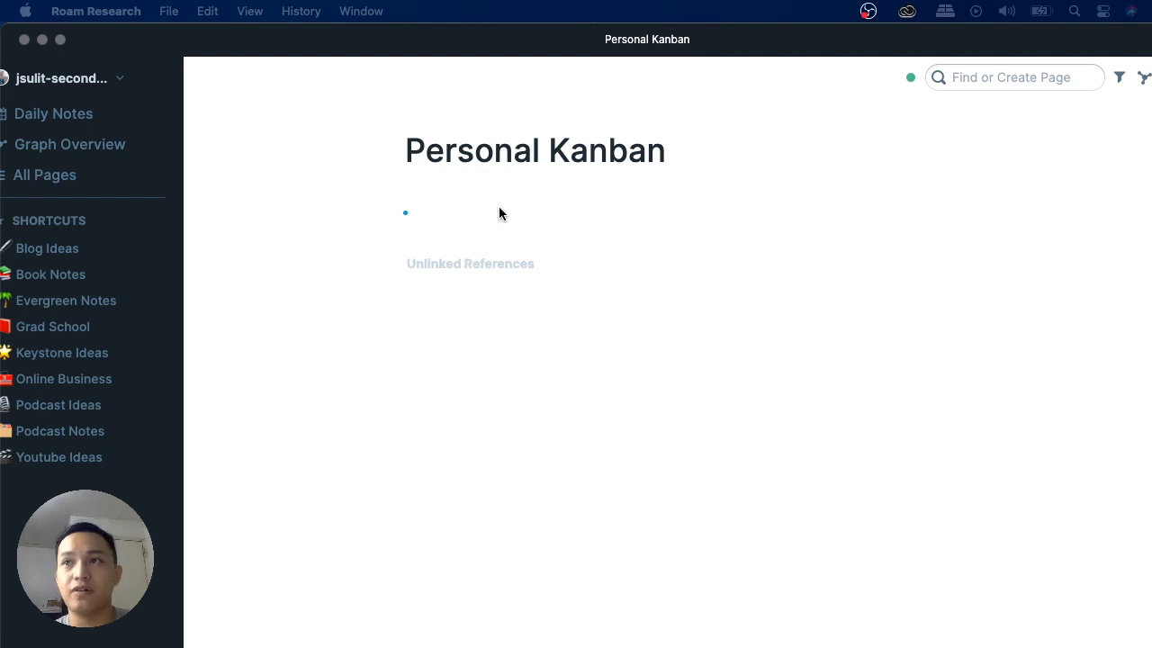
- Write "Task List" as the first block of the Personal Kanban page
{"action": "left_click", "coordinate": [477, 216]}
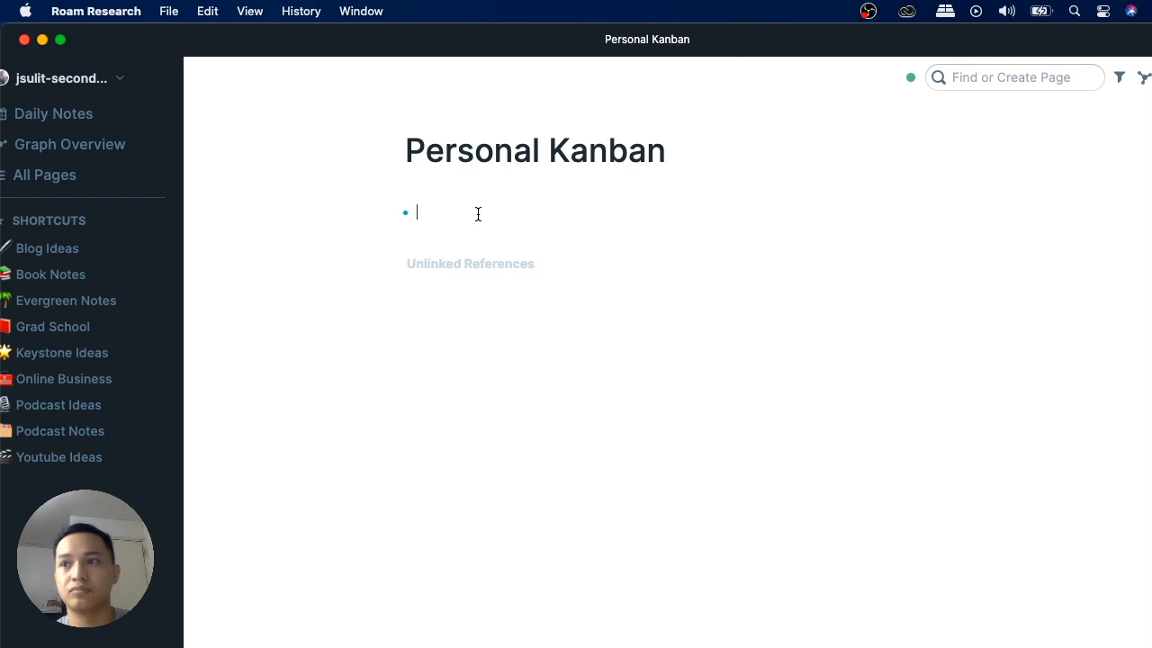
{"action": "type", "text": "Tasks"}
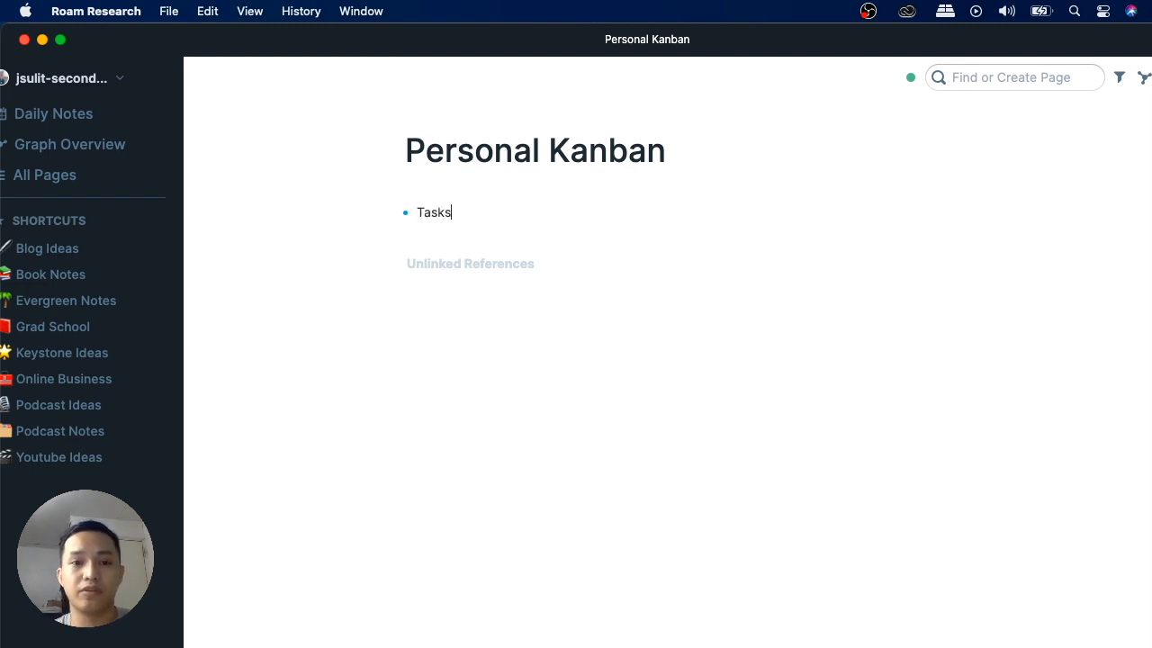
{"action": "key", "text": "BackSpace"}
{"action": "type", "text": "List"}
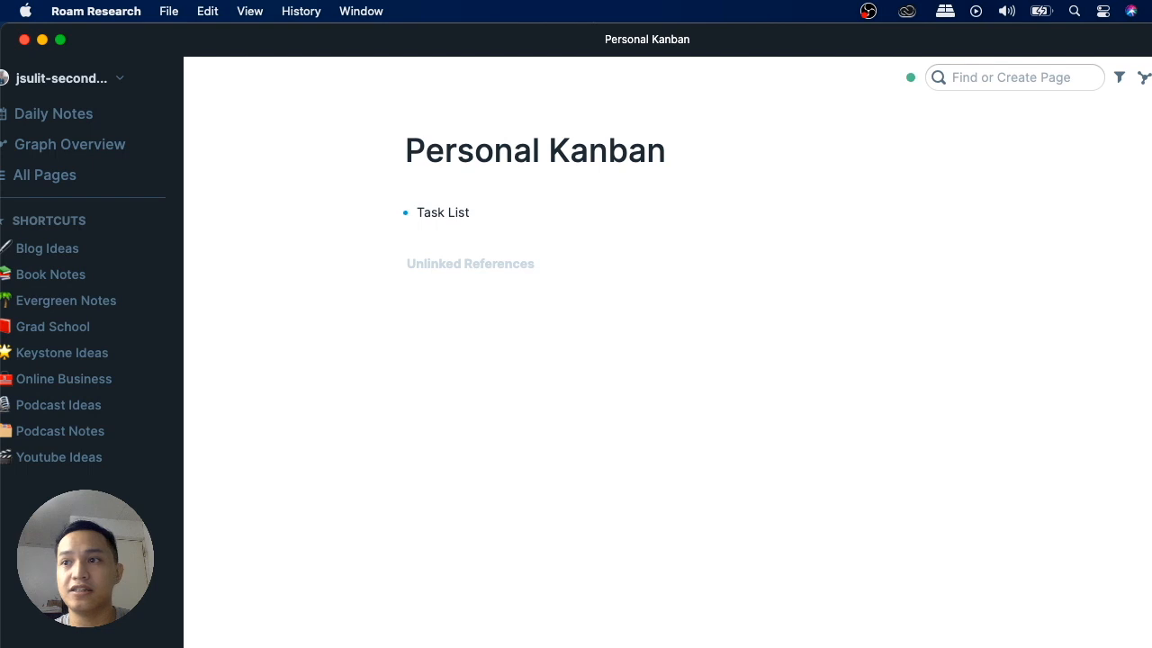
- Add the nested tasks "Review Spanish phrases" and "Draft paper for IS elective" under Task List
{"action": "key", "text": "Return"}
{"action": "key", "text": "Tab"}
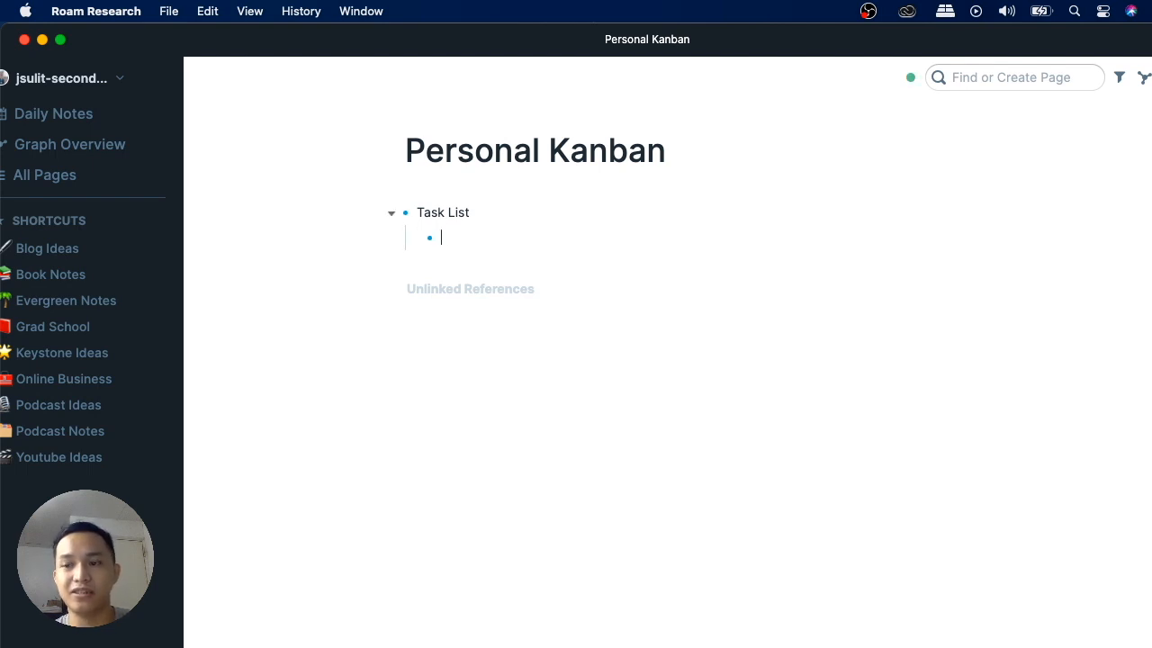
{"action": "type", "text": "Review Span"}
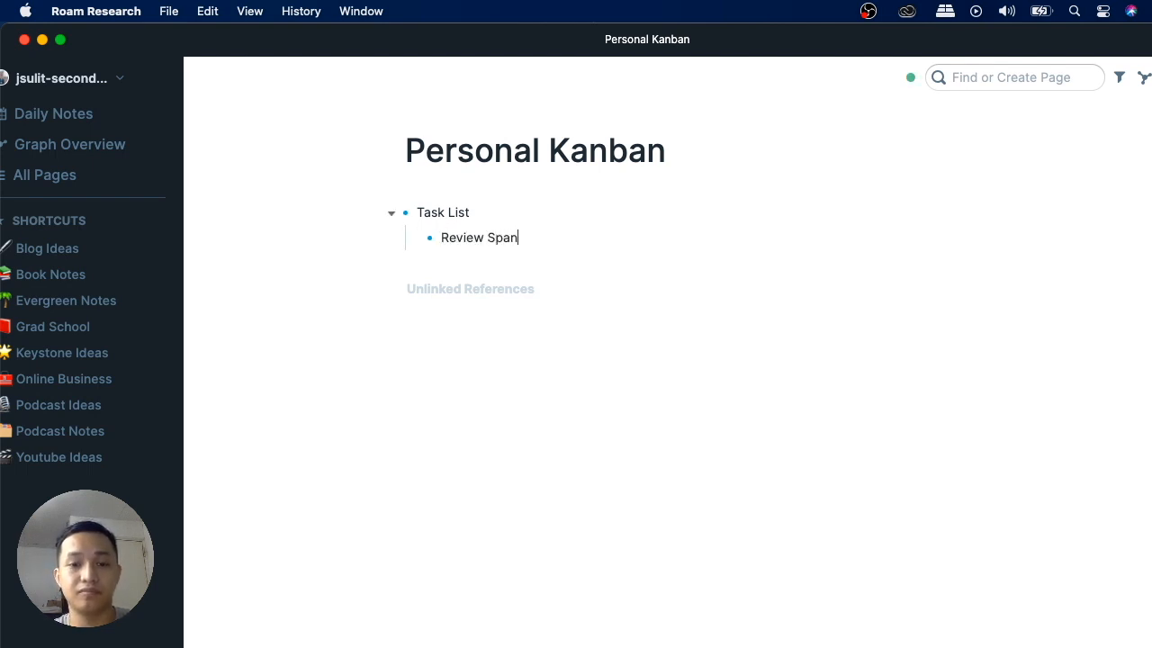
{"action": "type", "text": "ish phrases"}
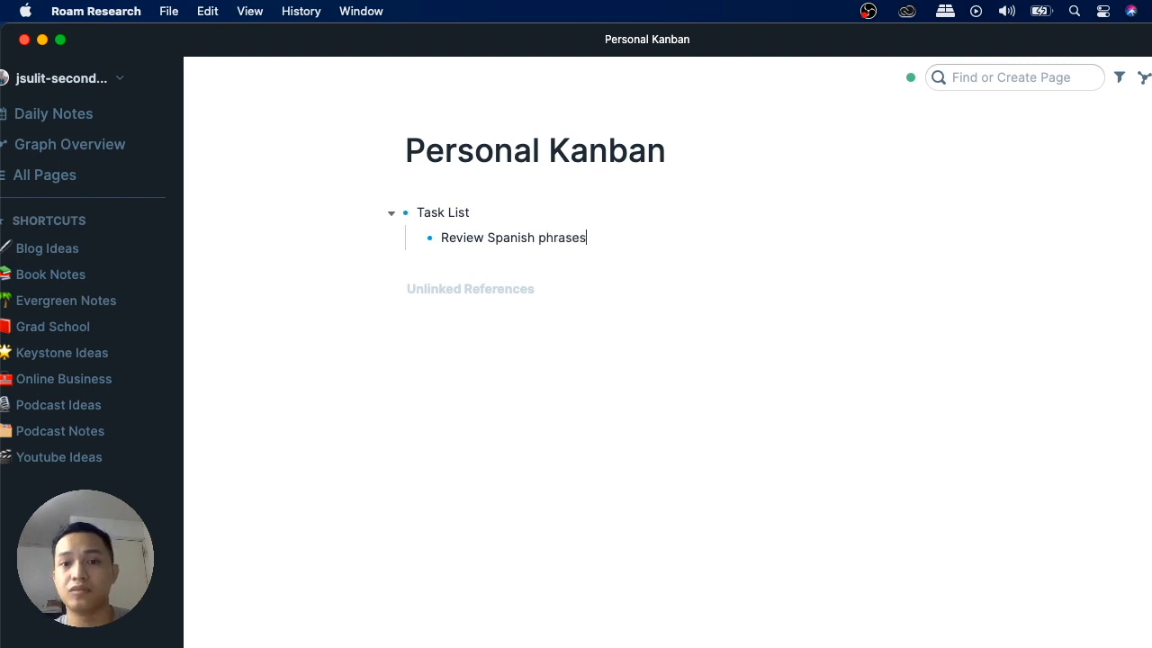
{"action": "key", "text": "Return"}
{"action": "type", "text": "Draft"}
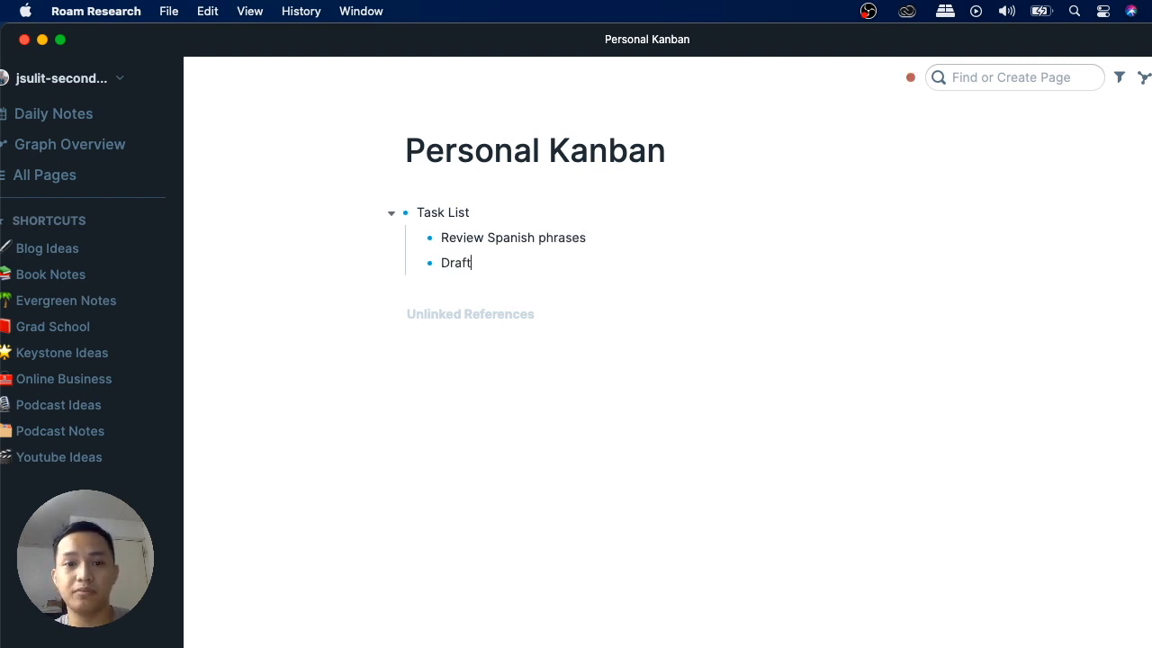
{"action": "type", "text": " pra"}
{"action": "key", "text": "BackSpace"}
{"action": "key", "text": "BackSpace"}
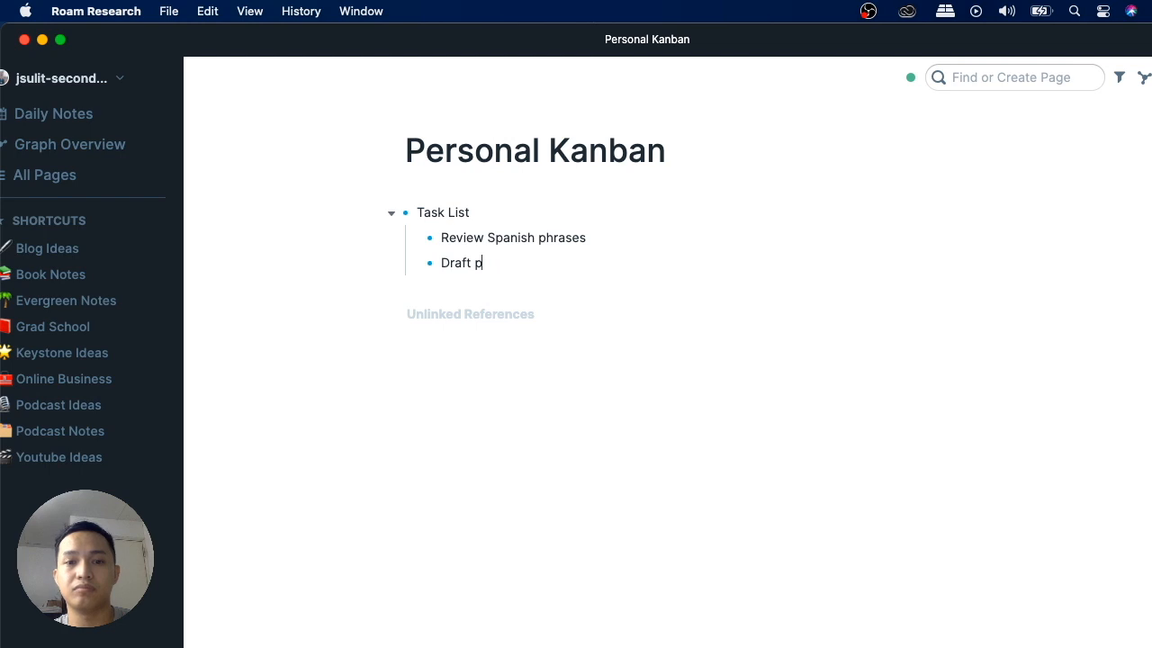
{"action": "type", "text": "aper for IS elective"}
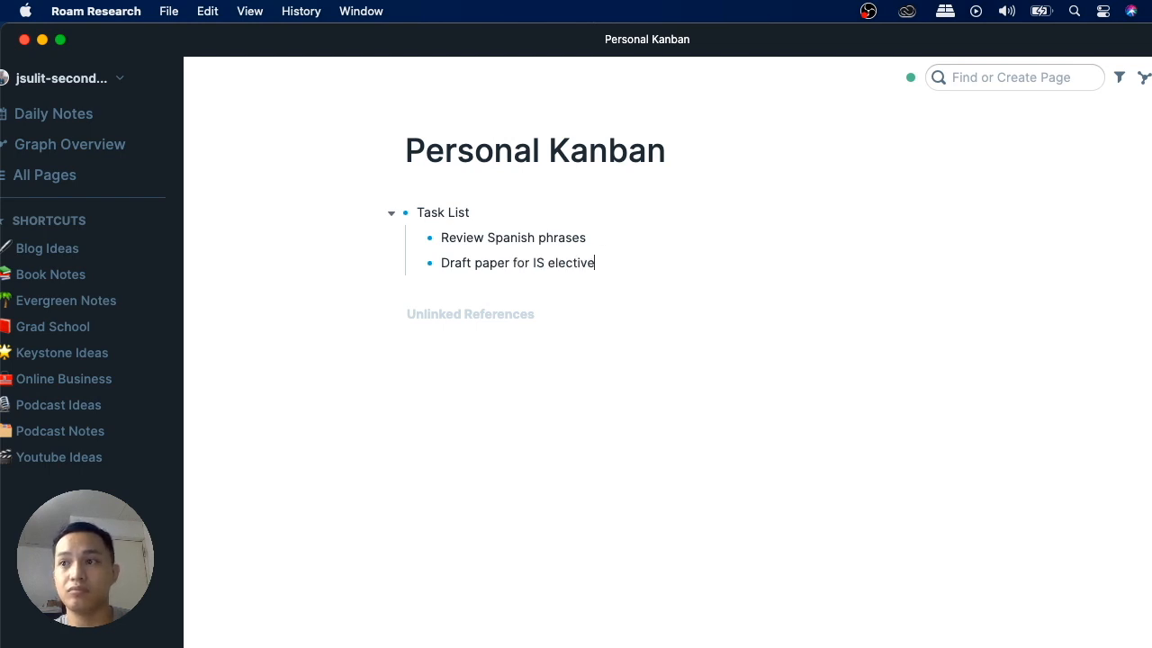
- Add the task "Setup conference call for MIS finals" to the Task List
{"action": "key", "text": "Return"}
{"action": "type", "text": "Set"}
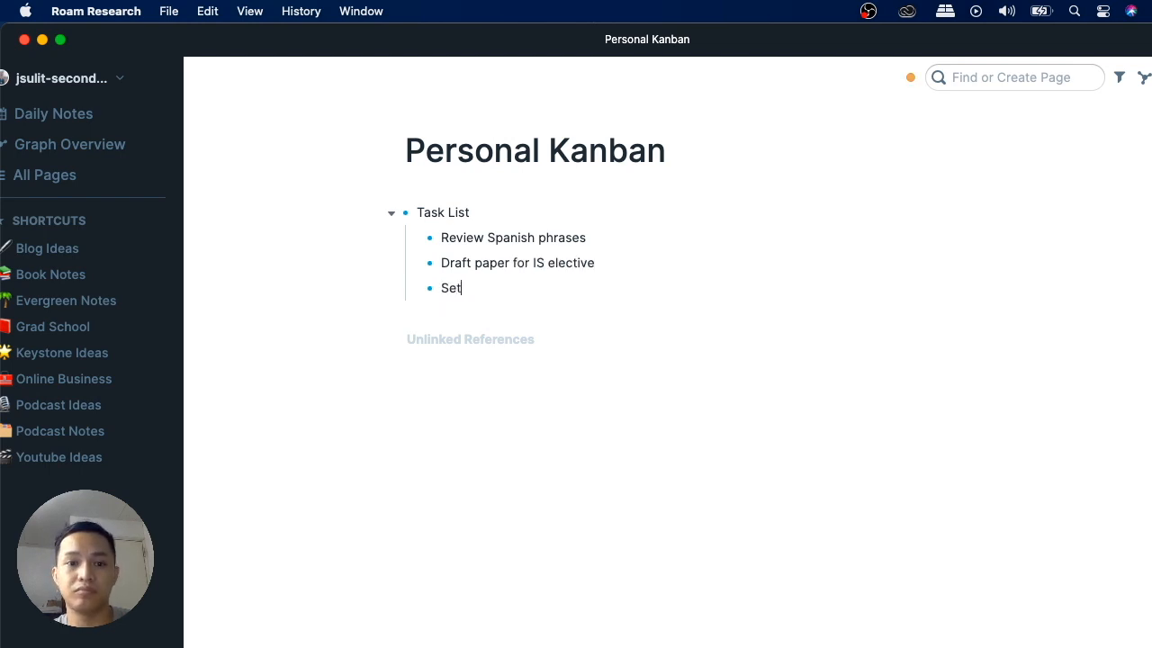
{"action": "type", "text": "up conference c"}
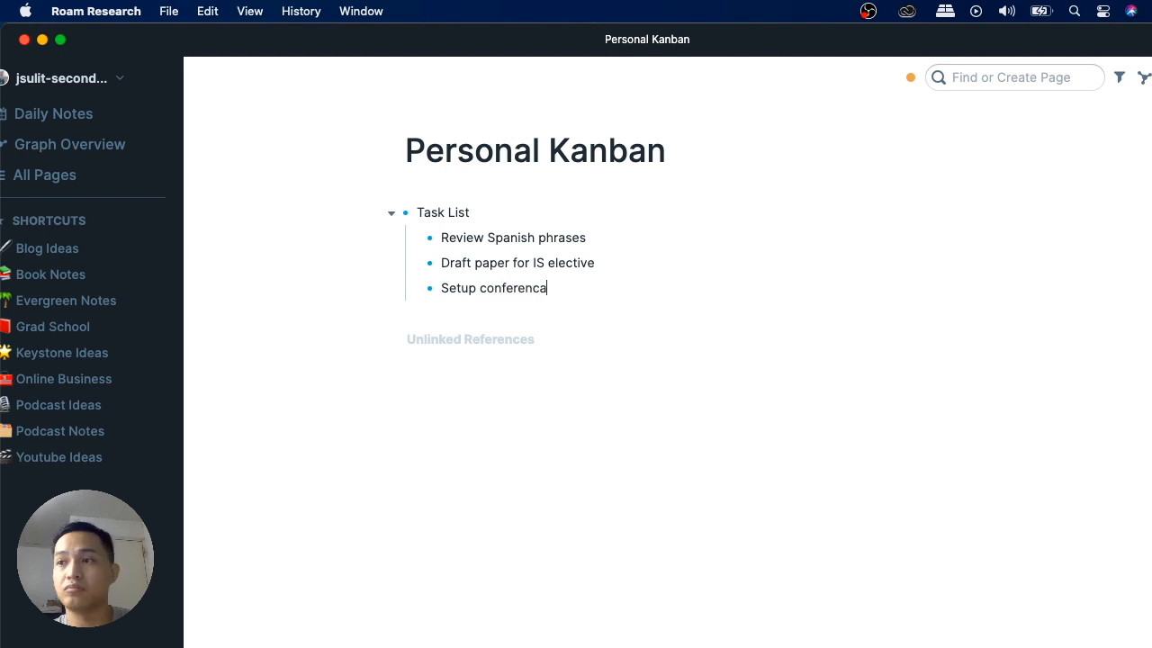
{"action": "type", "text": "all "}
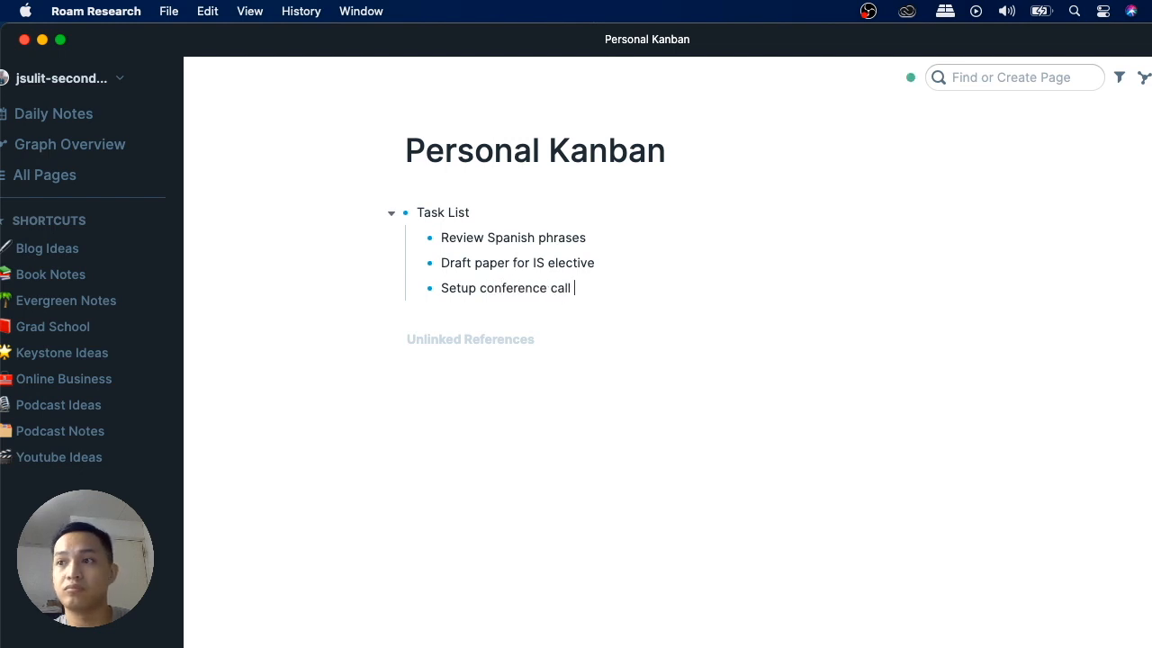
{"action": "type", "text": "for MIS"}
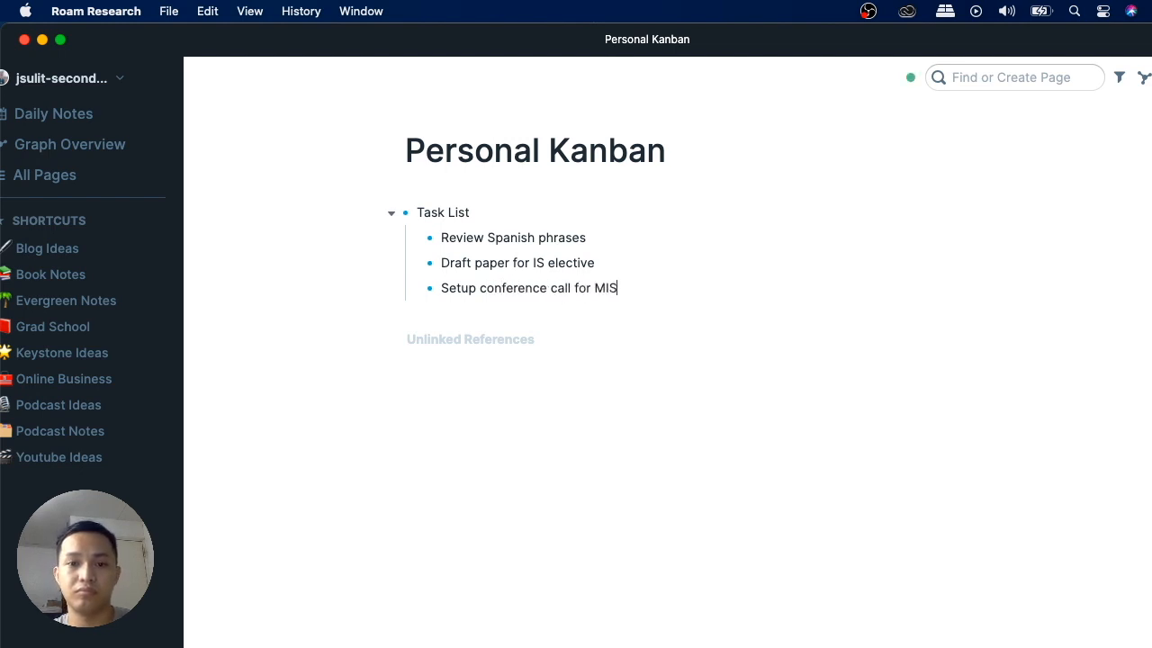
{"action": "type", "text": " finals"}
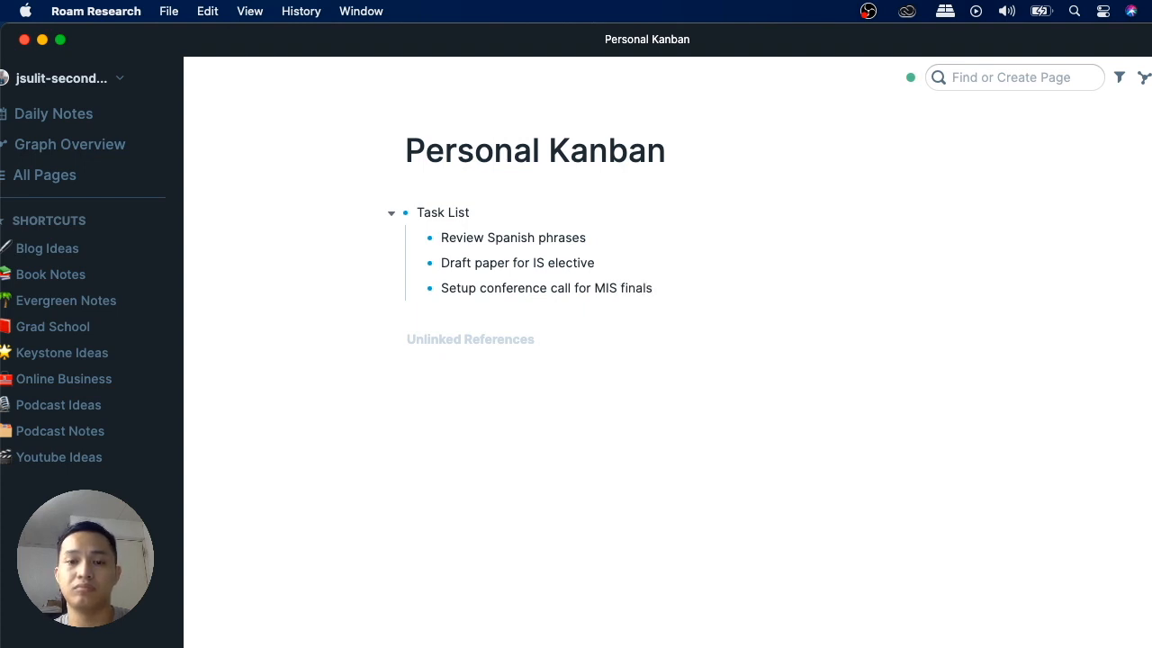
- Add the tasks "Buy milk" and "Test drive road bike" to the Task List
{"action": "key", "text": "Return"}
{"action": "type", "text": "Buy milk"}
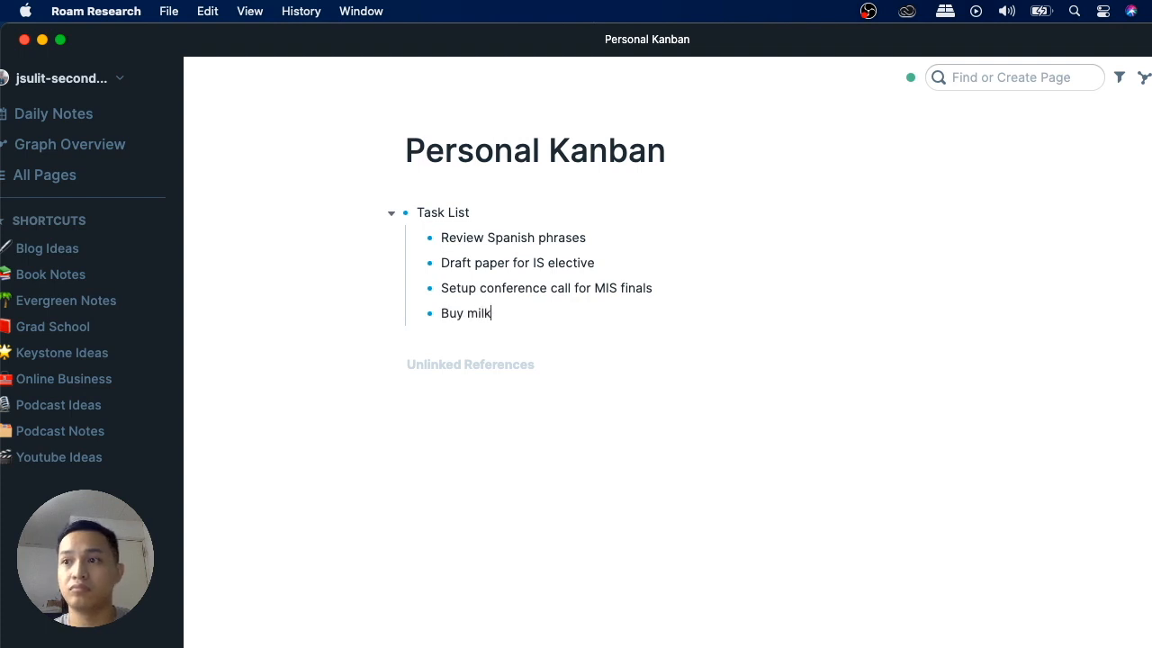
{"action": "key", "text": "Return"}
{"action": "type", "text": "Test drive "}
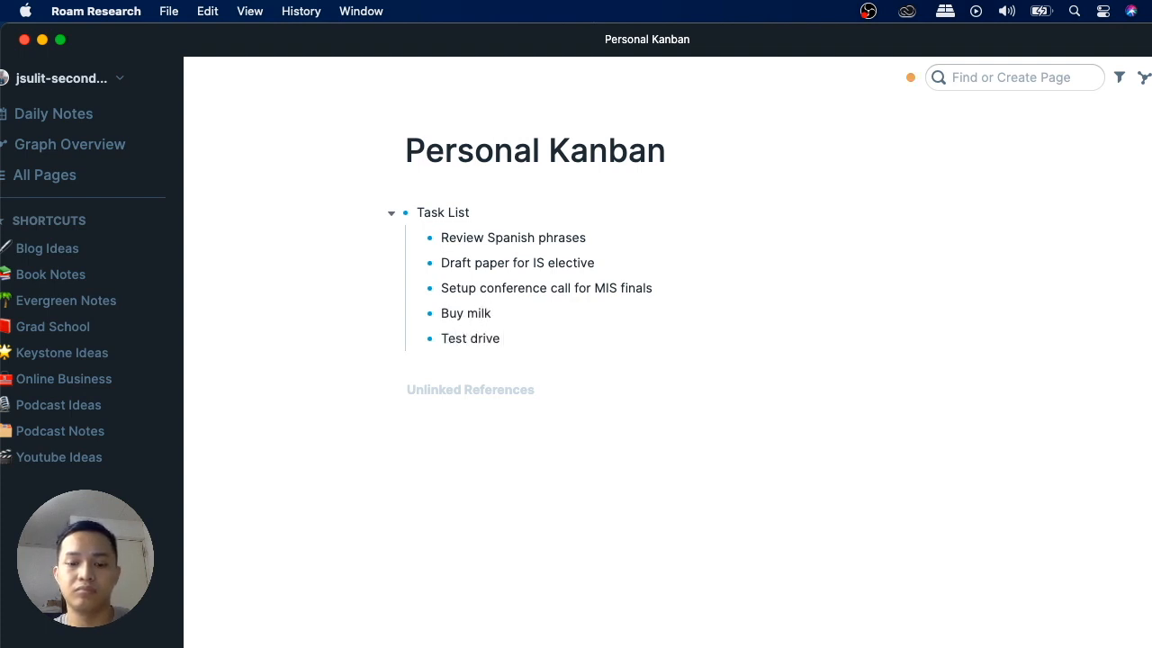
{"action": "type", "text": "road bike"}
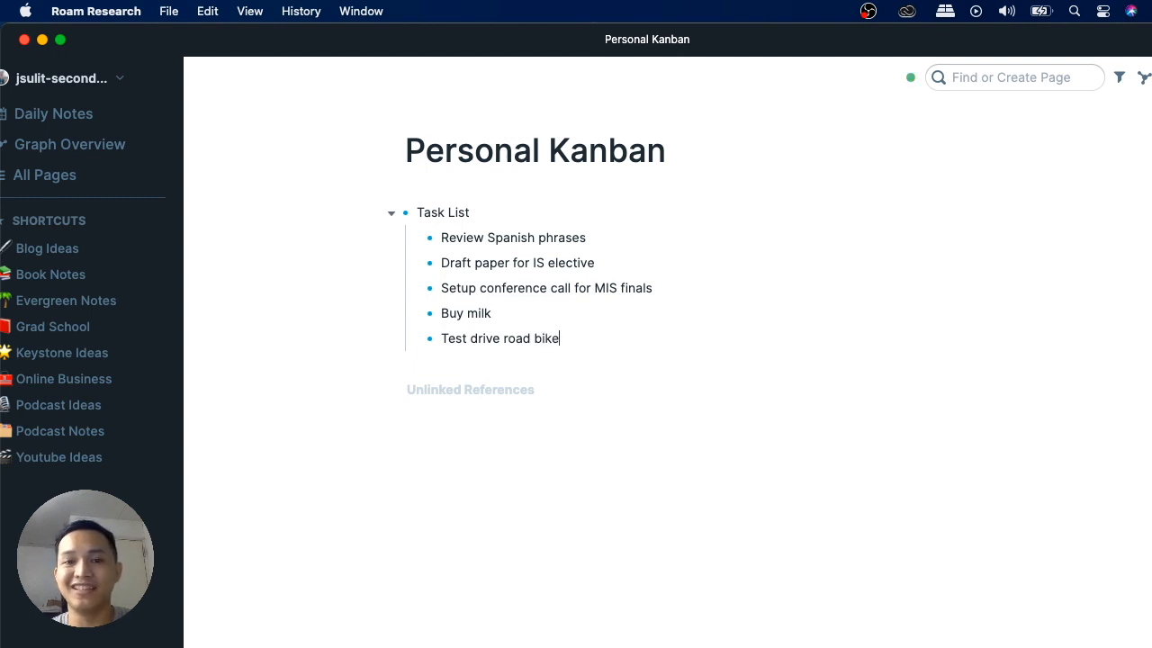
- Add the task "Cook broccoli dinner" at the end of the Task List
{"action": "key", "text": "Return"}
{"action": "type", "text": "Cook"}
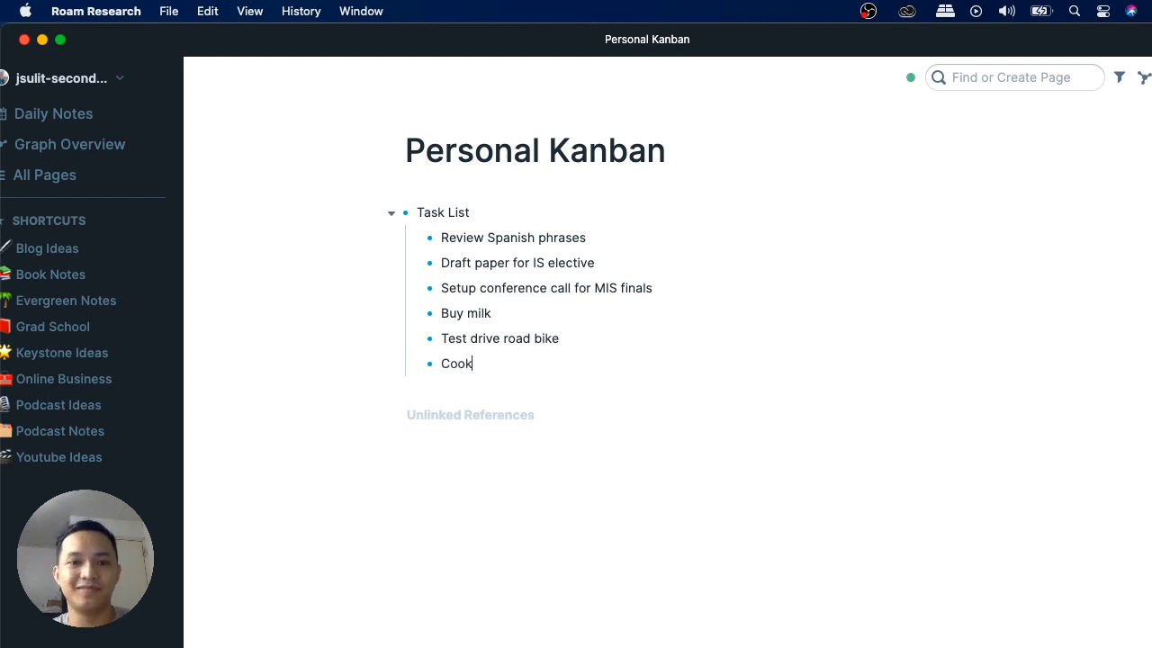
{"action": "type", "text": " broccoli"}
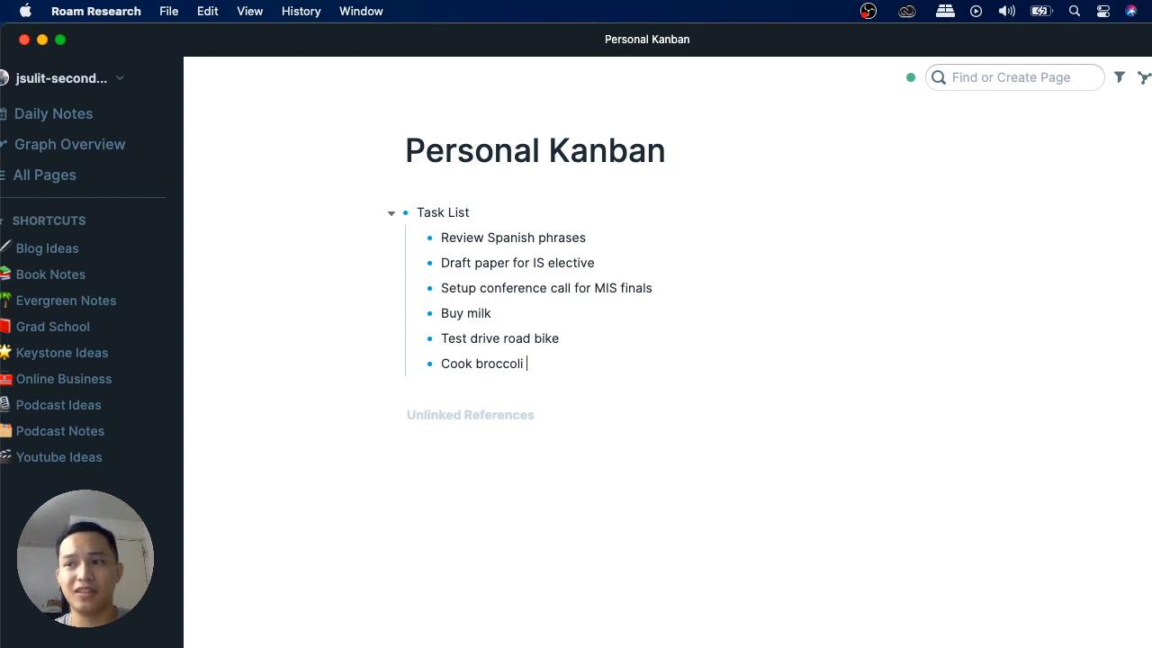
{"action": "type", "text": "dinner"}
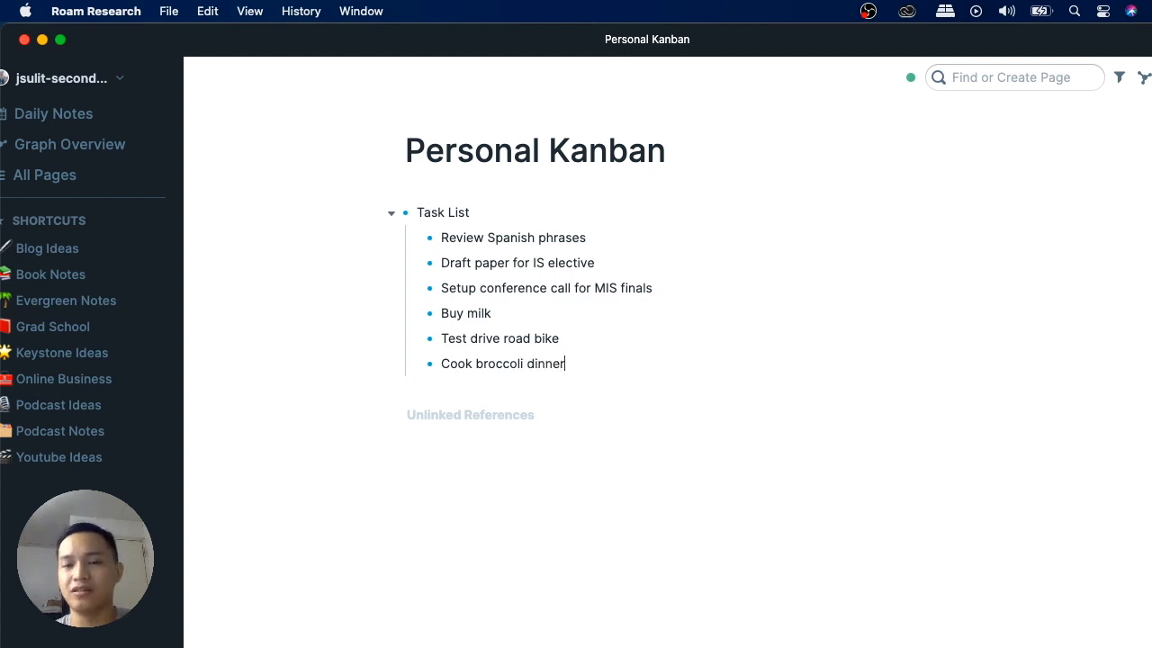
- Insert a Kanban Board in a new top-level block below the Task List
{"action": "key", "text": "Return"}
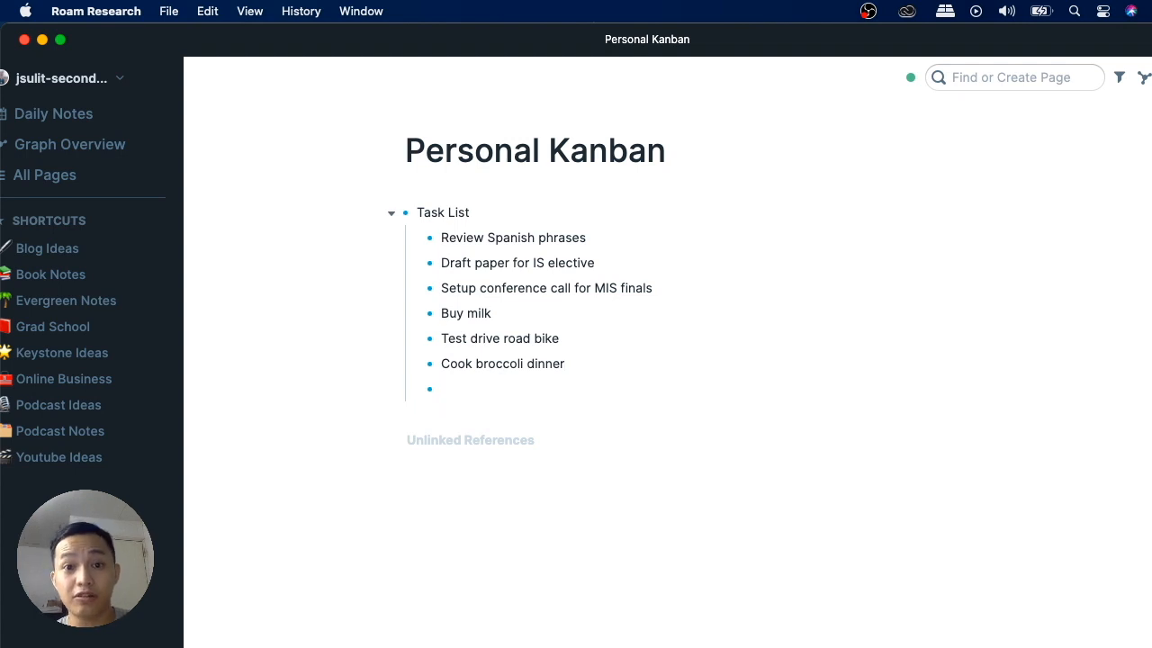
{"action": "key", "text": "shift+Tab"}
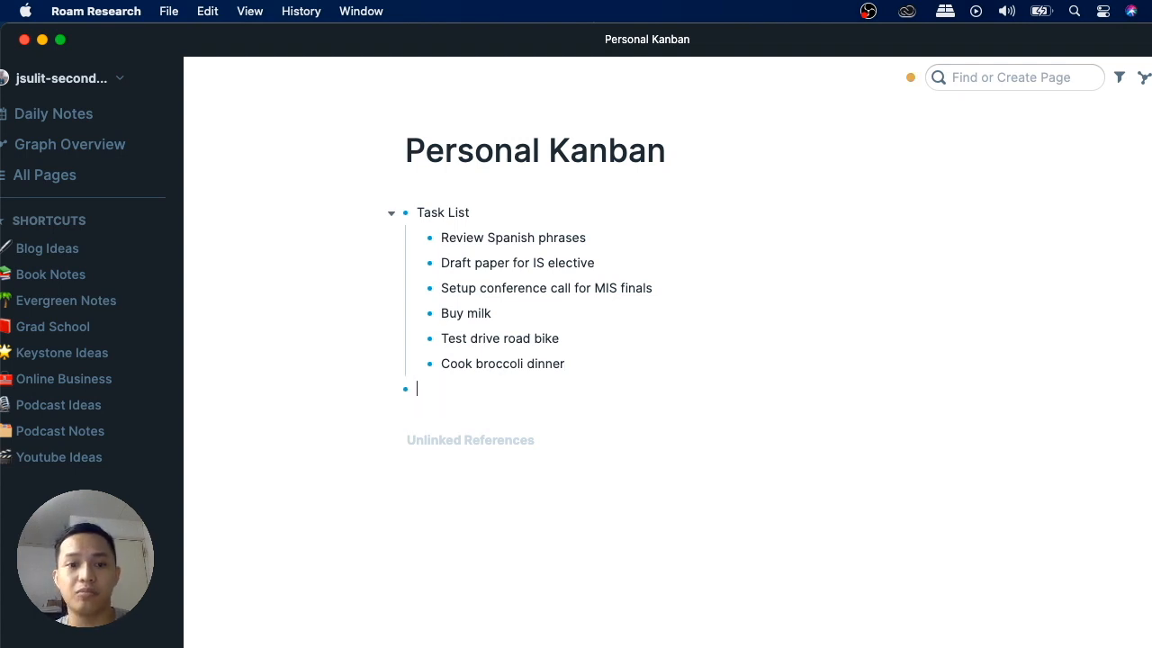
{"action": "type", "text": "/"}
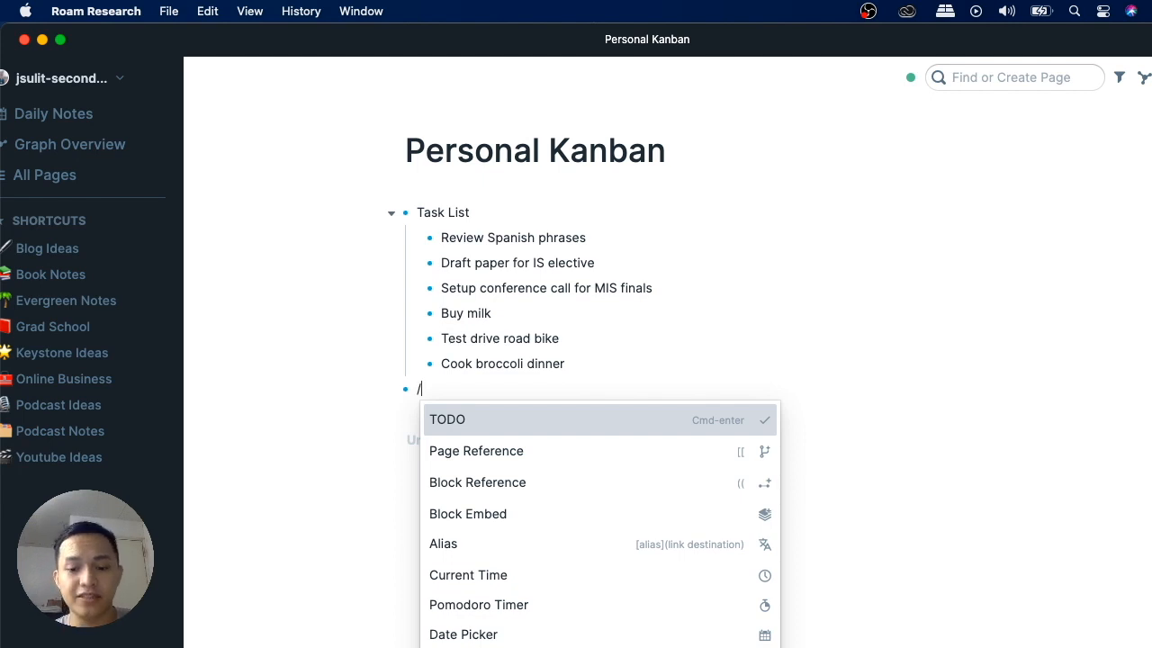
{"action": "type", "text": "ka"}
{"action": "key", "text": "Return"}
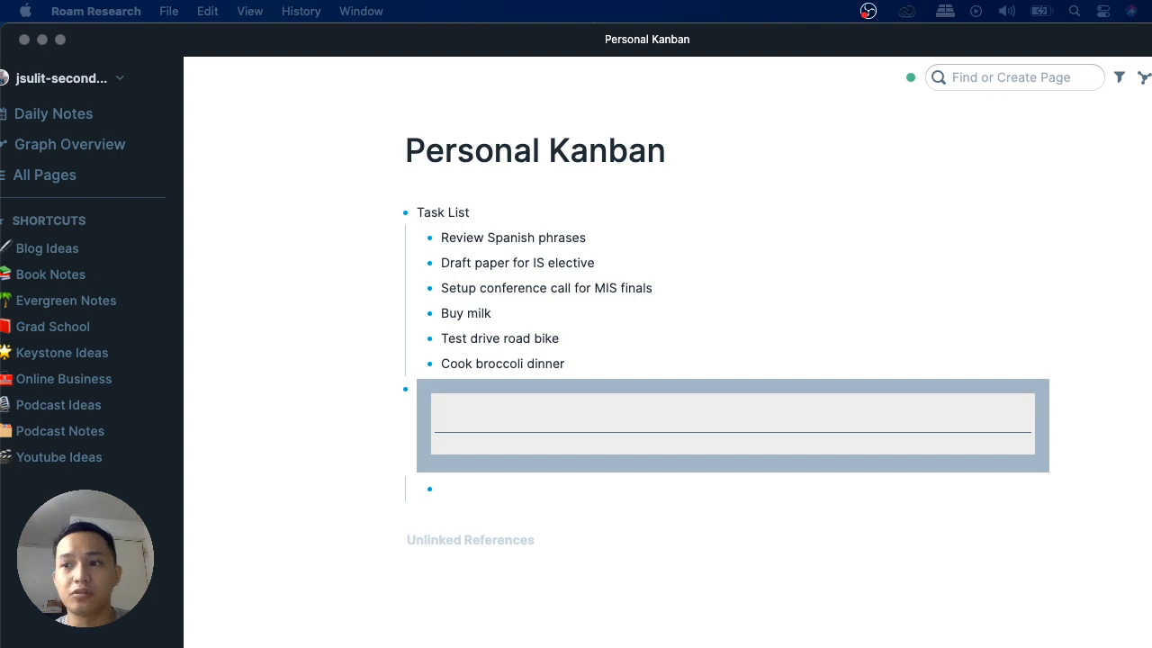
- Add three columns named "To-Do", "In progress" and "Completed" to the Kanban board as nested blocks
{"action": "left_click", "coordinate": [453, 483]}
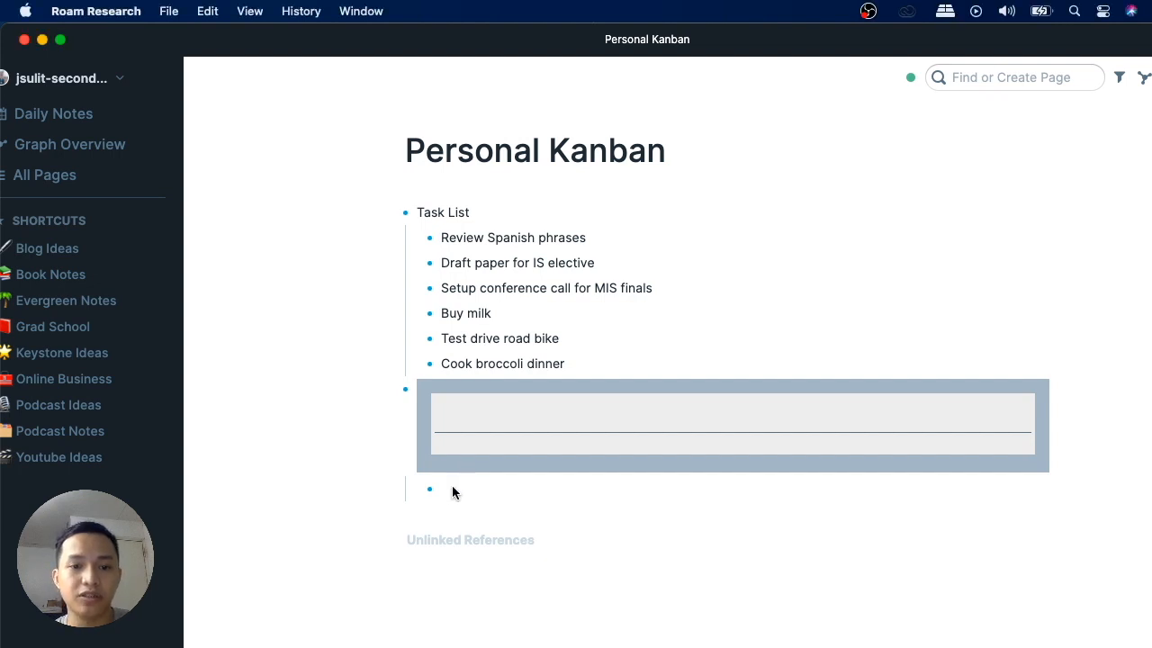
{"action": "type", "text": "T"}
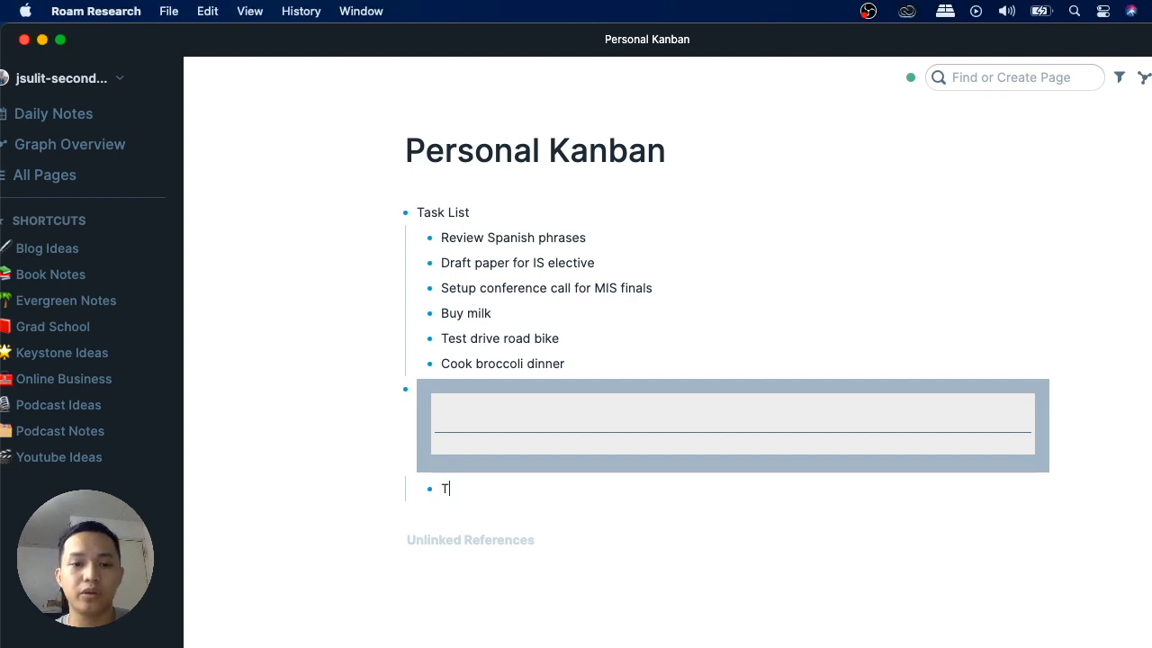
{"action": "type", "text": "o-Do"}
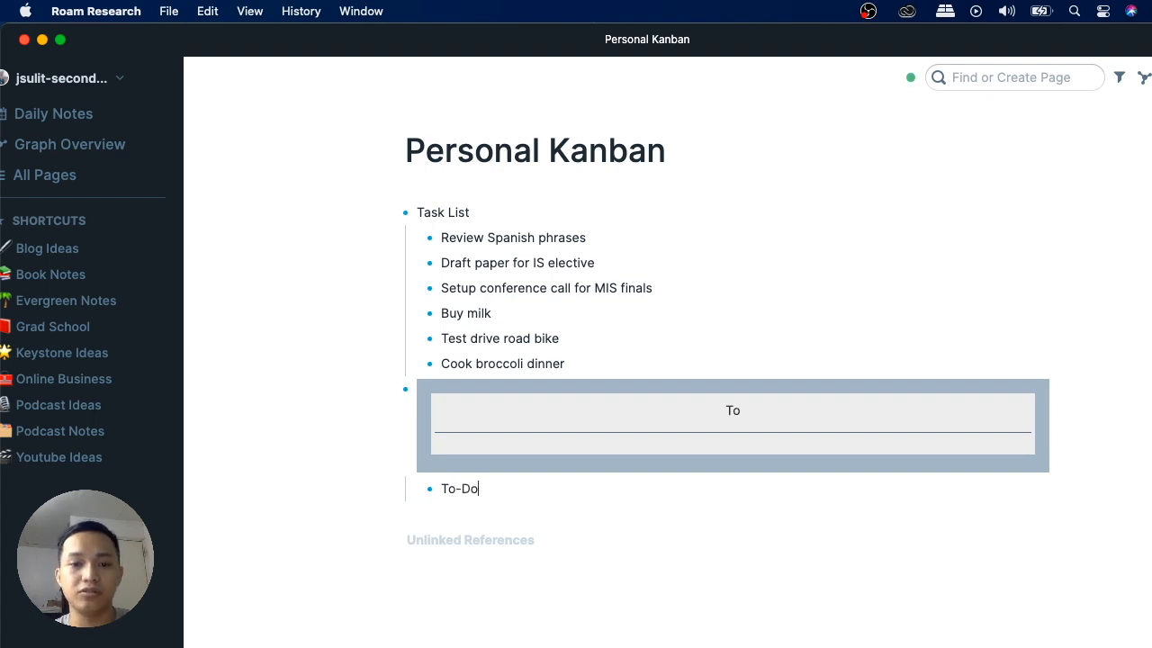
{"action": "key", "text": "Return"}
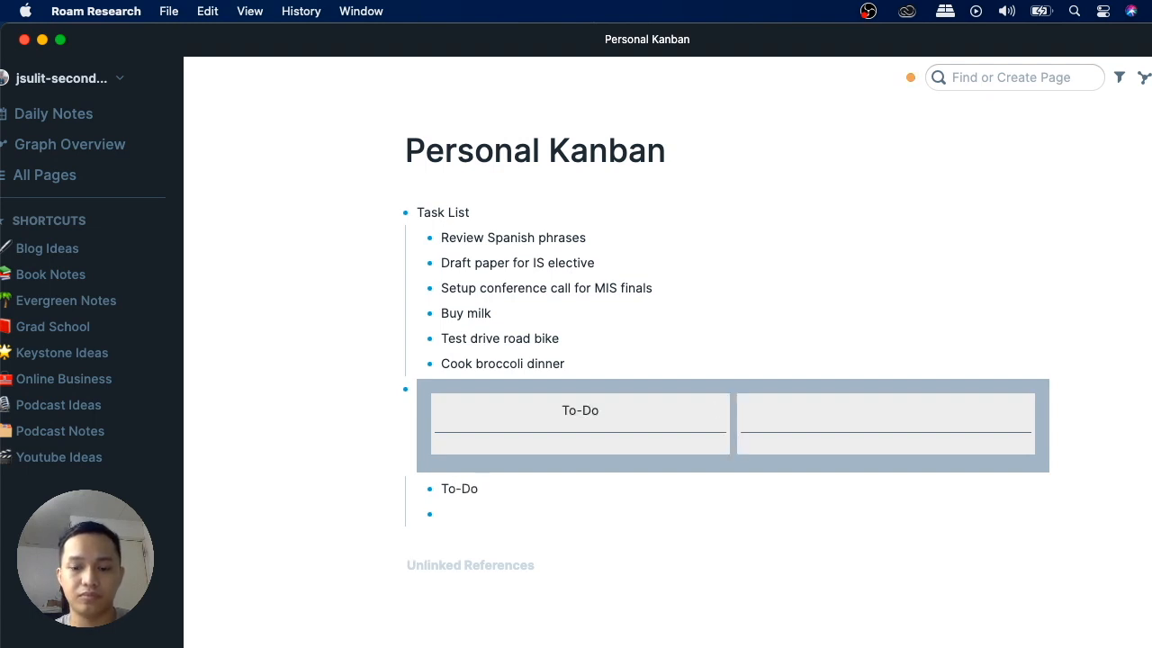
{"action": "type", "text": "In progr"}
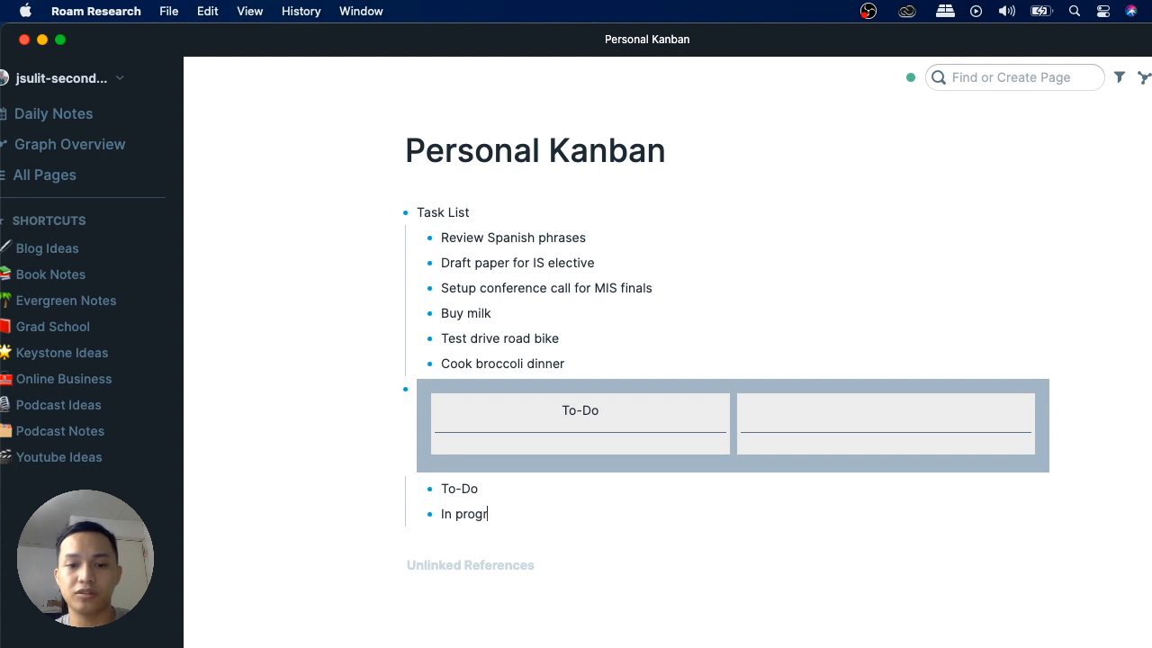
{"action": "type", "text": "ess"}
{"action": "key", "text": "Return"}
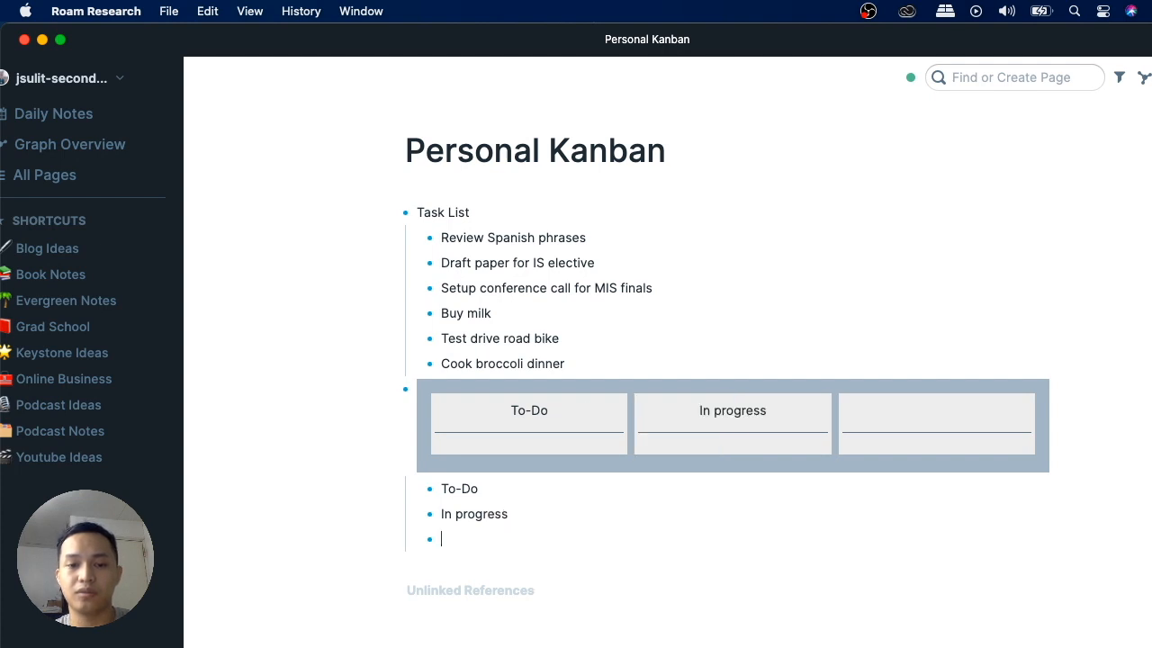
{"action": "type", "text": "Completed"}
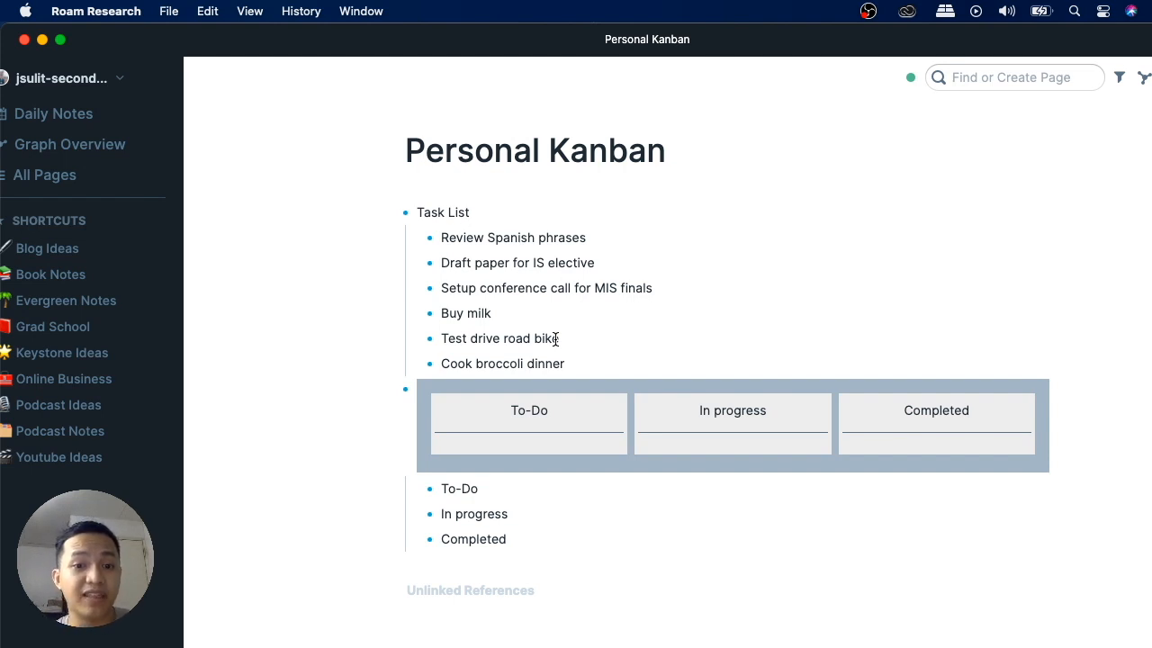
- Add the card "Review Spanish phrases" nested under the To-Do column
{"action": "key", "text": "Return"}
{"action": "key", "text": "Tab"}
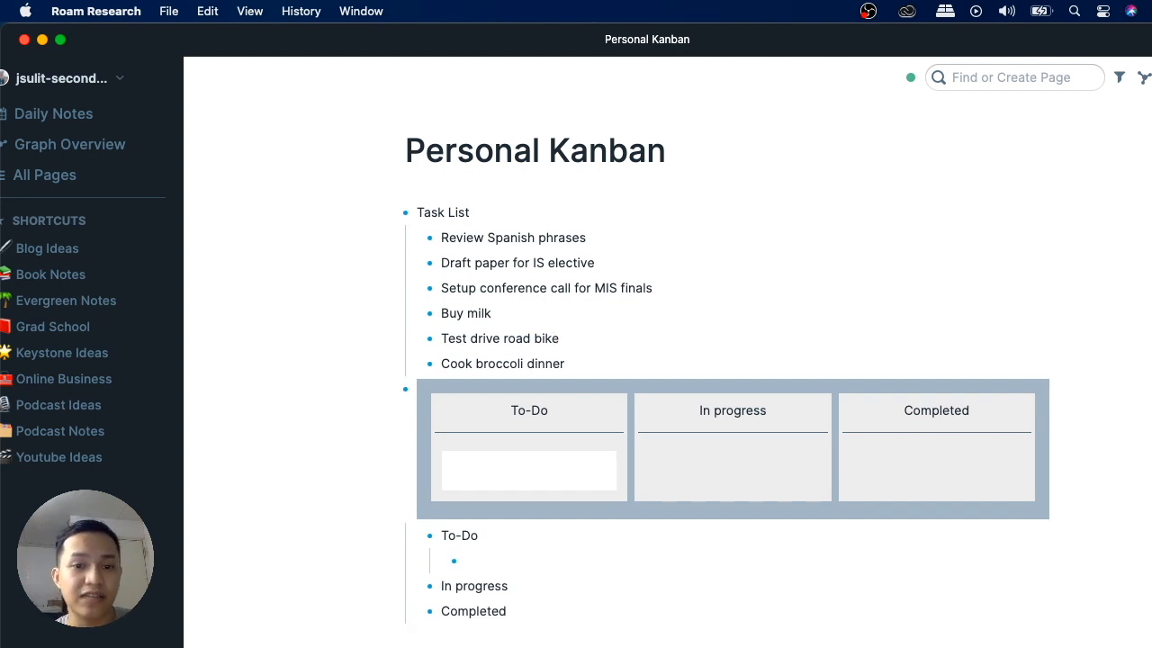
{"action": "type", "text": "Review"}
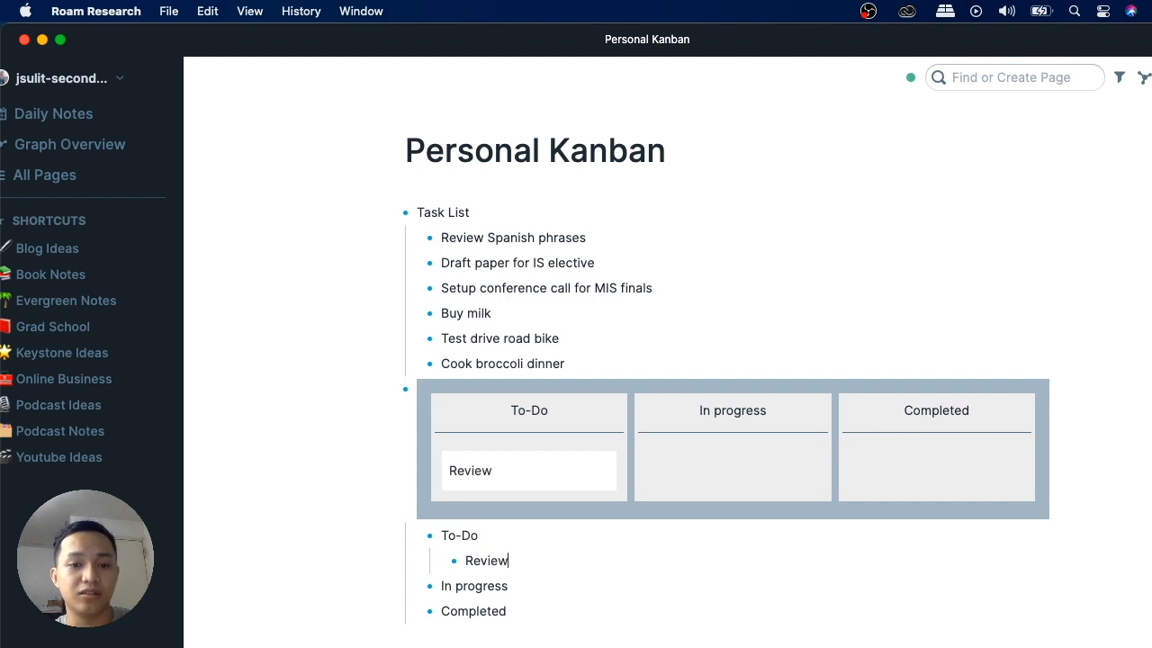
{"action": "type", "text": " Spanish p"}
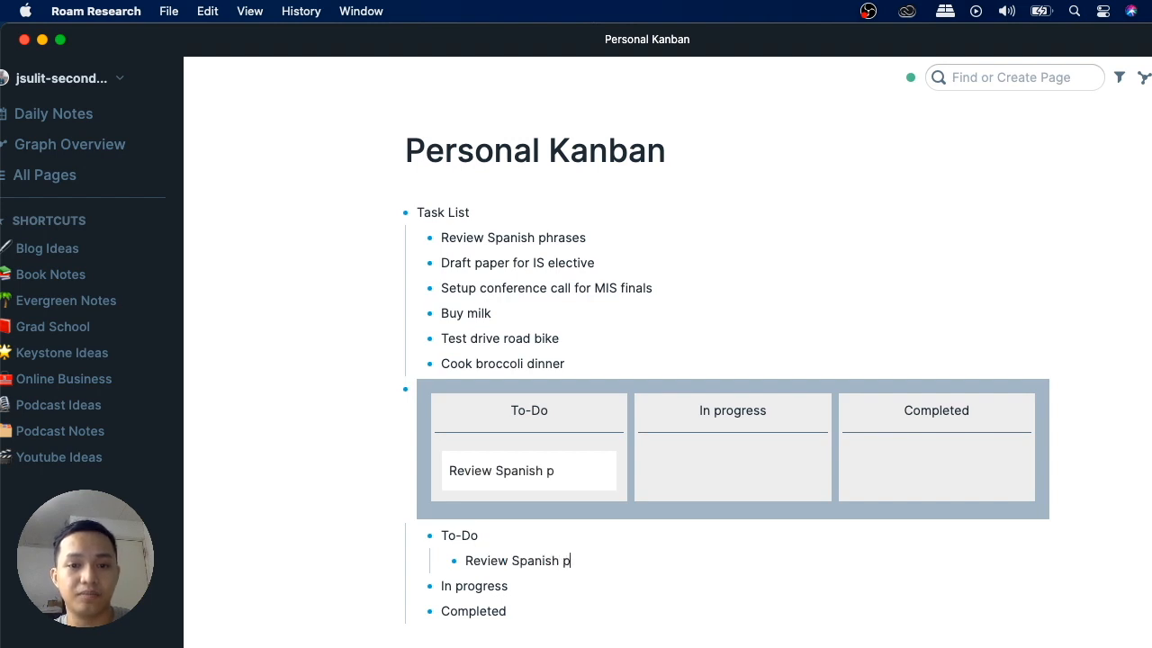
{"action": "type", "text": "hrases"}
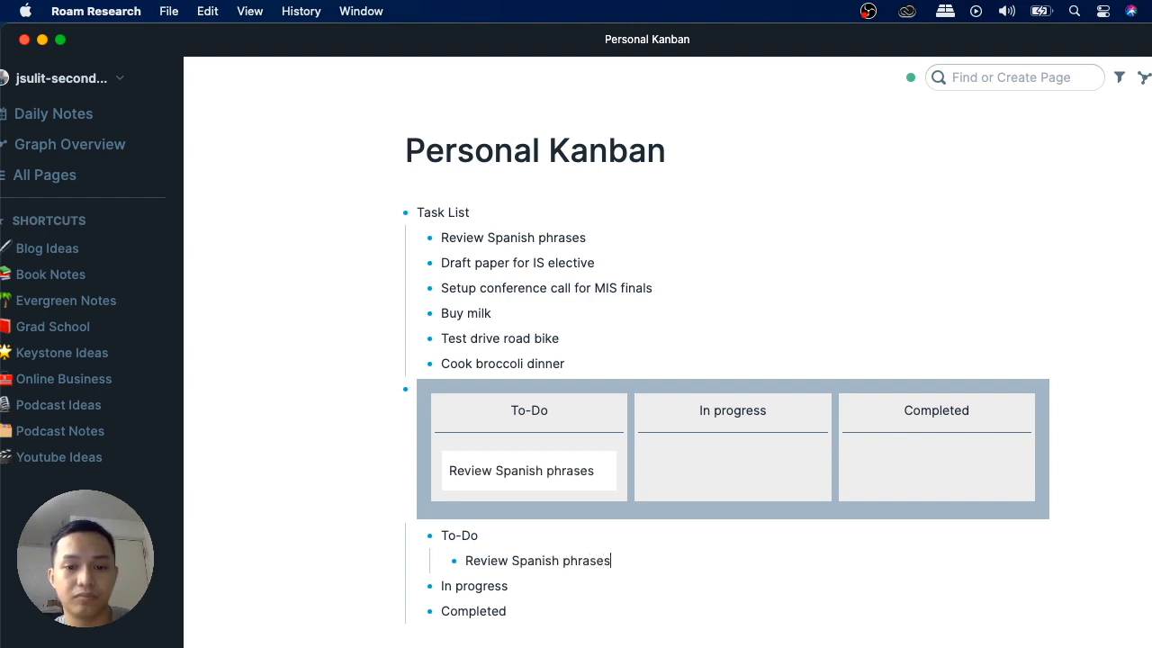
- Add a second To-Do card as a block reference to the task "Draft paper for IS elective" from the Task List
{"action": "key", "text": "Return"}
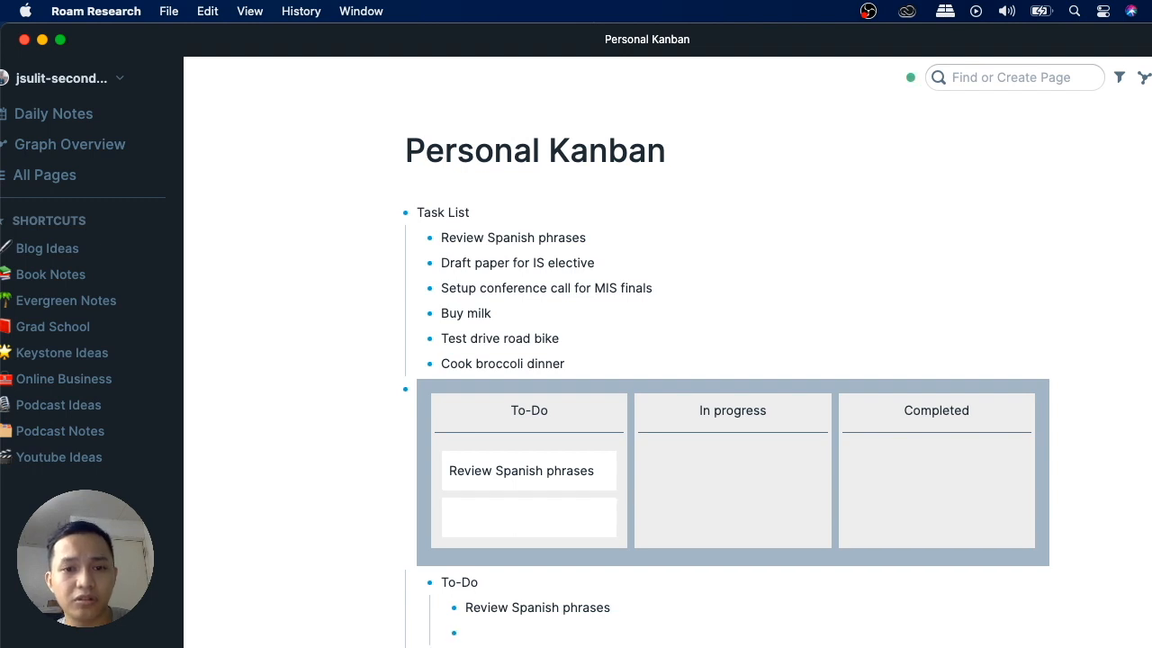
{"action": "right_click", "coordinate": [427, 266]}
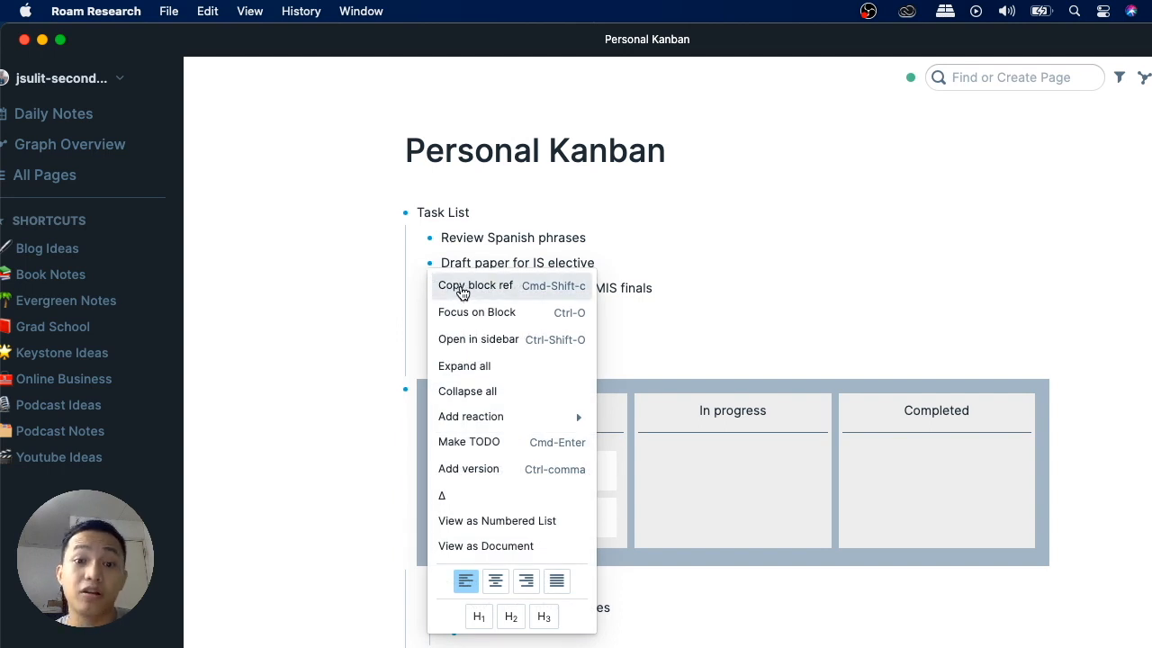
{"action": "left_click", "coordinate": [462, 293]}
{"action": "right_click", "coordinate": [496, 637]}
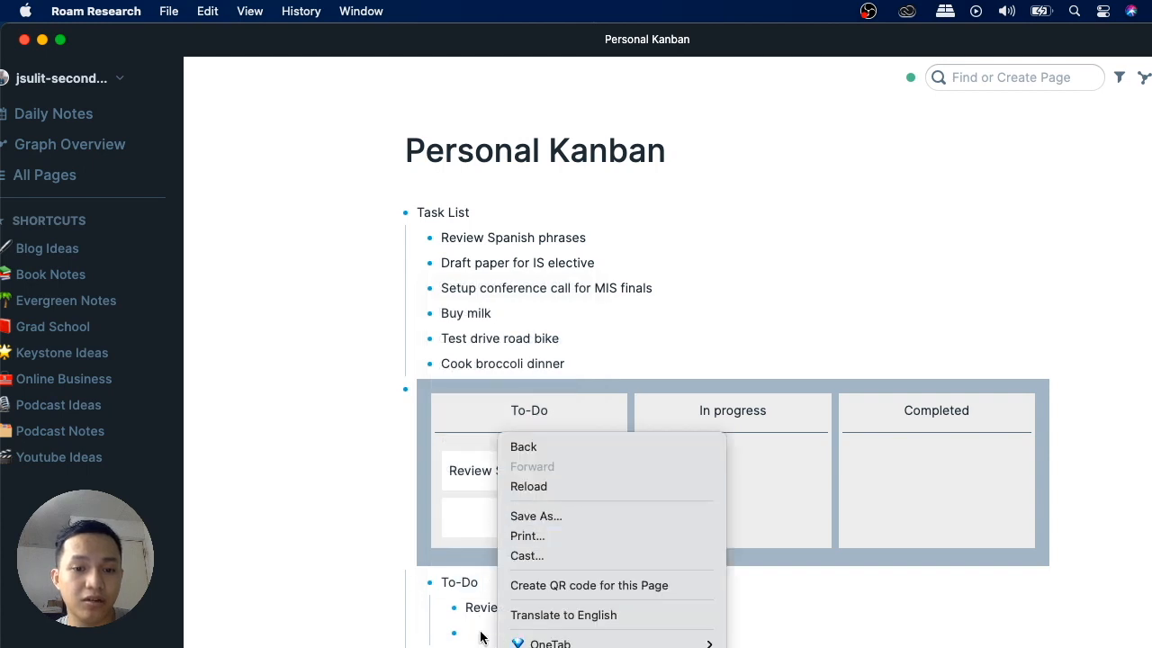
{"action": "left_click", "coordinate": [480, 634]}
{"action": "key", "text": "super+v"}
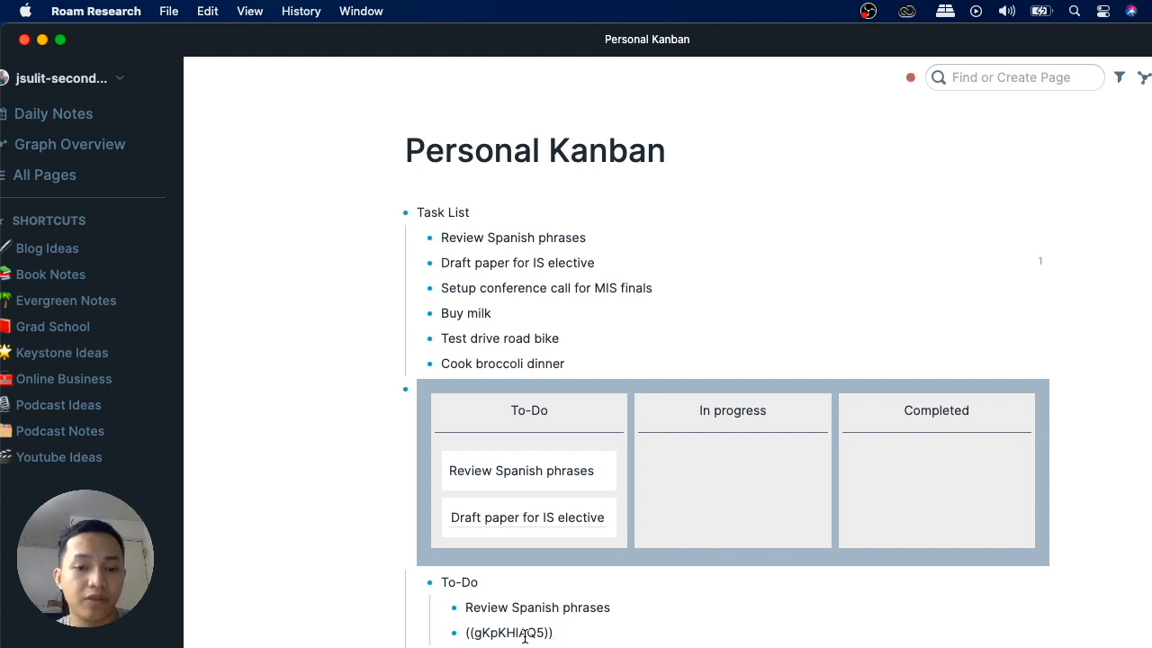
{"action": "left_click", "coordinate": [565, 528]}
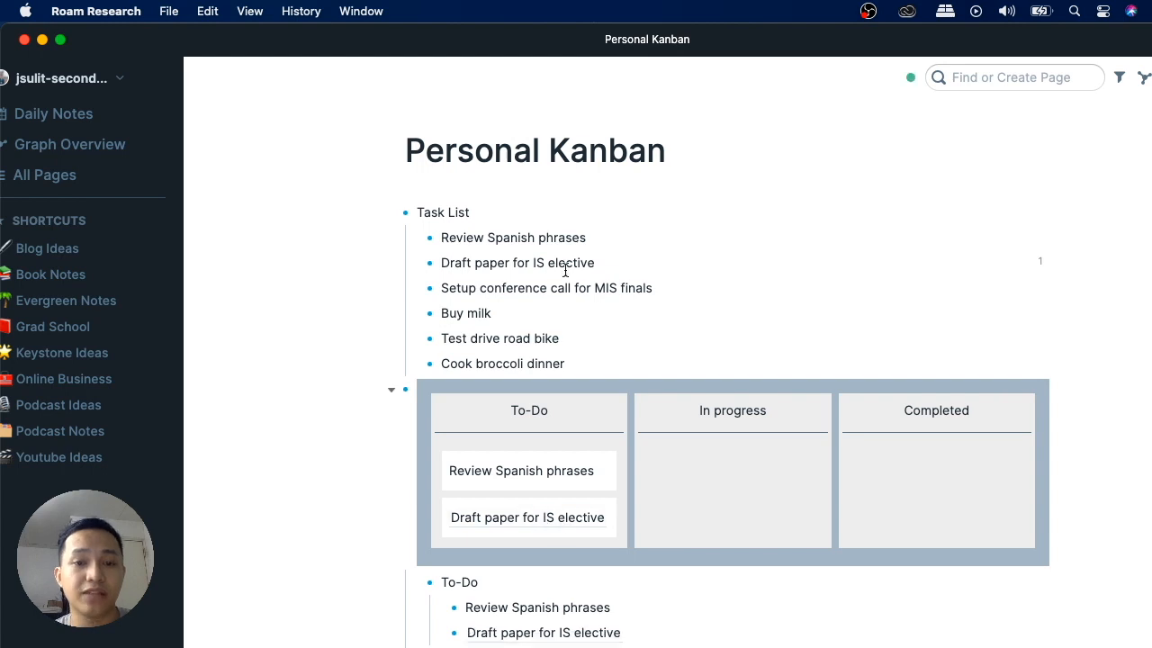
- Reword the Task List item "Draft paper for IS elective" as "Draft paper for systems architecture class"
{"action": "left_click", "coordinate": [625, 252]}
{"action": "key", "text": "BackSpace"}
{"action": "key", "text": "BackSpace"}
{"action": "key", "text": "BackSpace"}
{"action": "key", "text": "BackSpace"}
{"action": "key", "text": "BackSpace"}
{"action": "key", "text": "BackSpace"}
{"action": "key", "text": "BackSpace"}
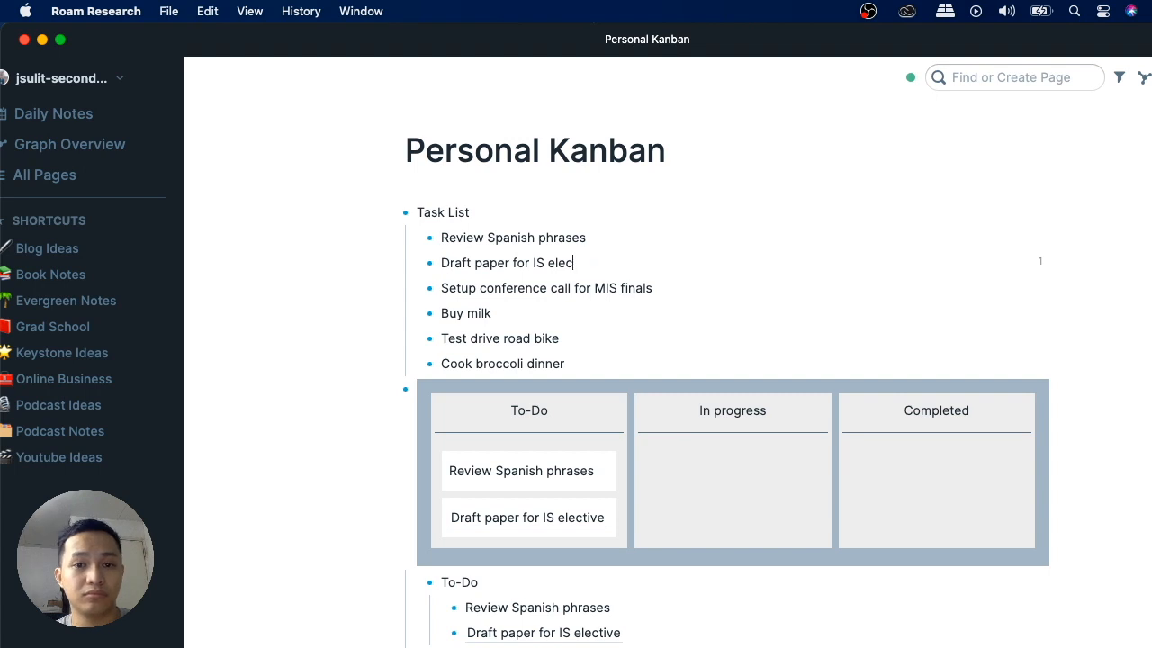
{"action": "key", "text": "BackSpace"}
{"action": "key", "text": "BackSpace"}
{"action": "key", "text": "BackSpace"}
{"action": "key", "text": "BackSpace"}
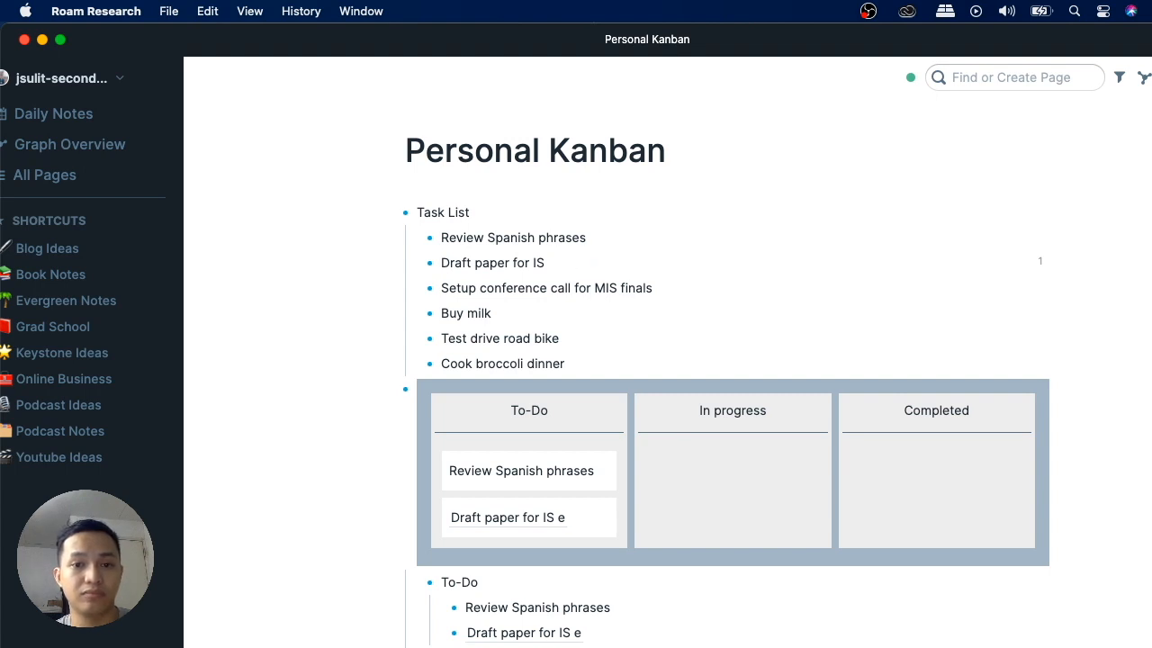
{"action": "type", "text": "s"}
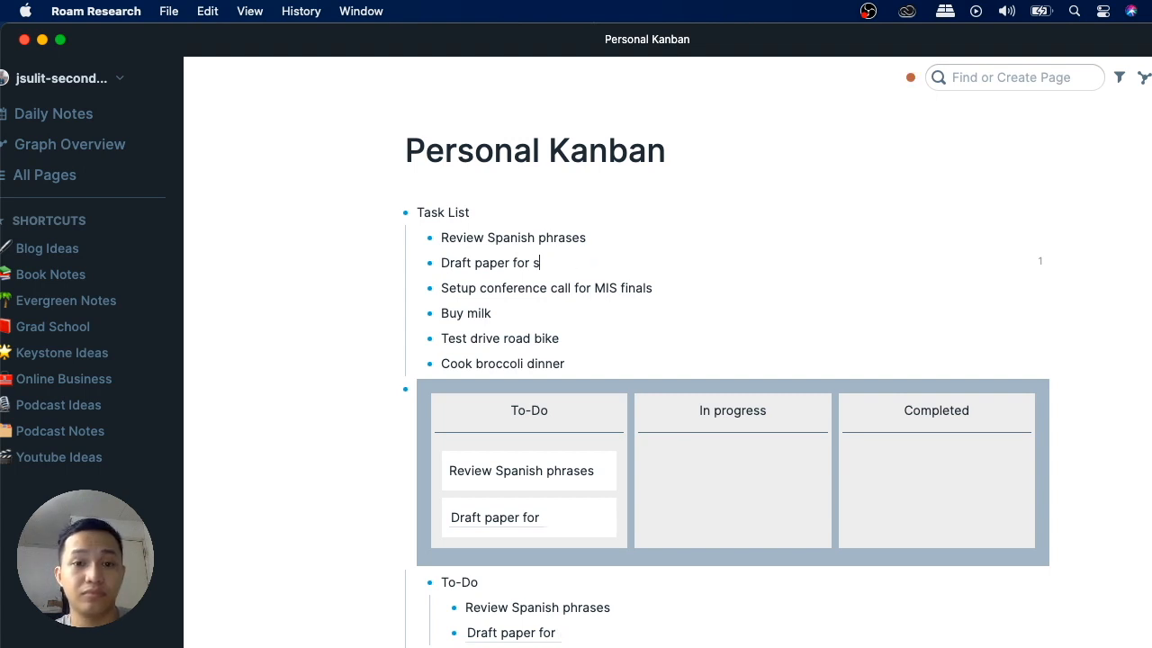
{"action": "type", "text": "ystems archit"}
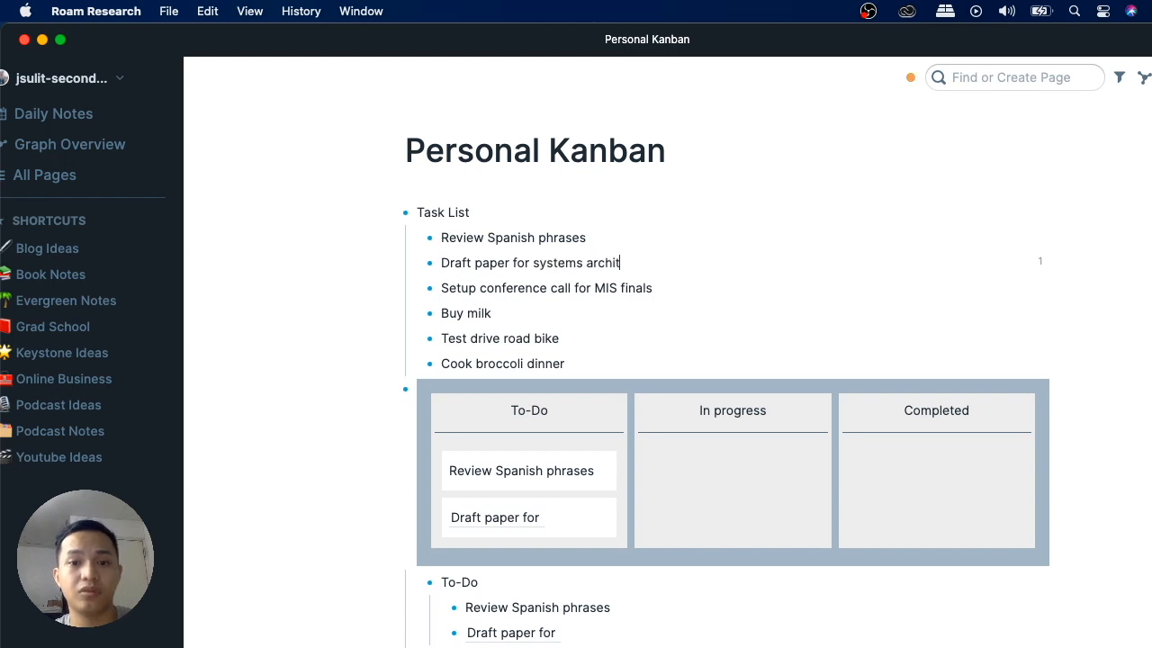
{"action": "type", "text": "ecture "}
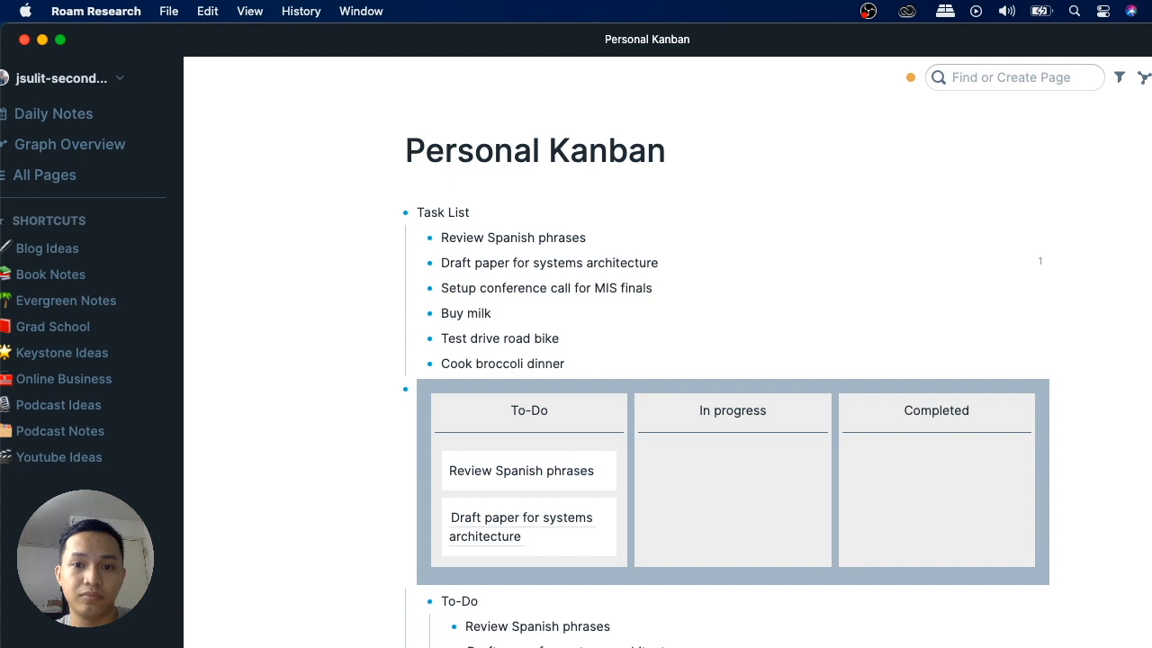
{"action": "type", "text": "class"}
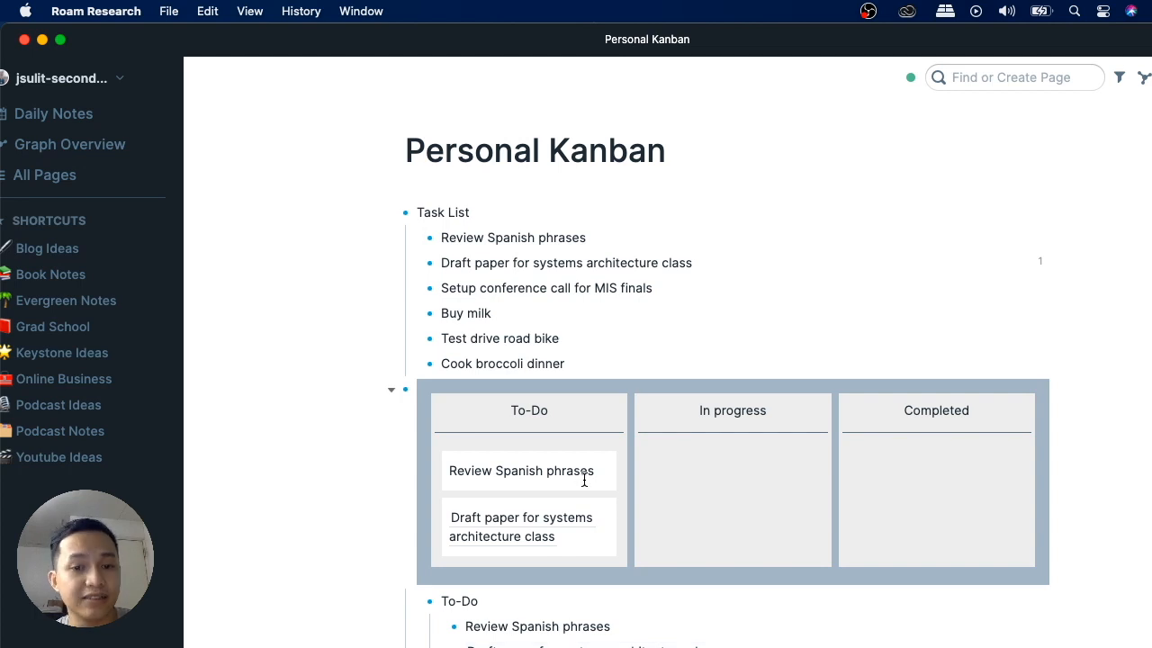
- Copy the Task List items from "Setup conference call for MIS finals" through "Cook broccoli dinner" into the To-Do column below the referenced card
{"action": "left_click_drag", "start_coordinate": [441, 288], "coordinate": [564, 366]}
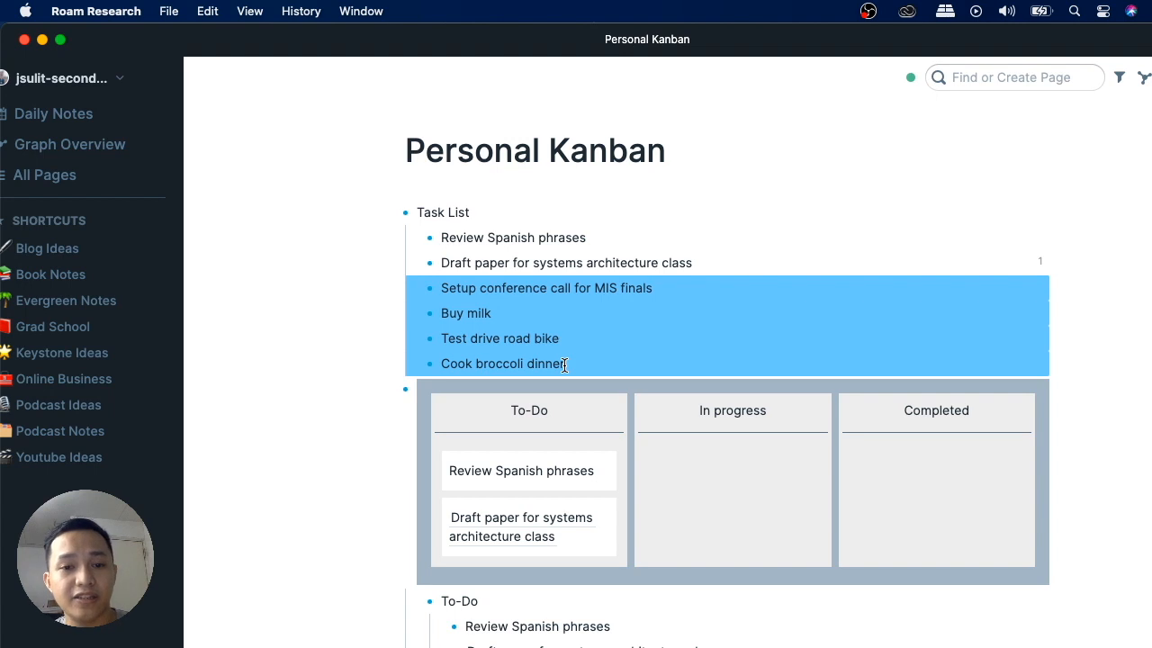
{"action": "key", "text": "super+c"}
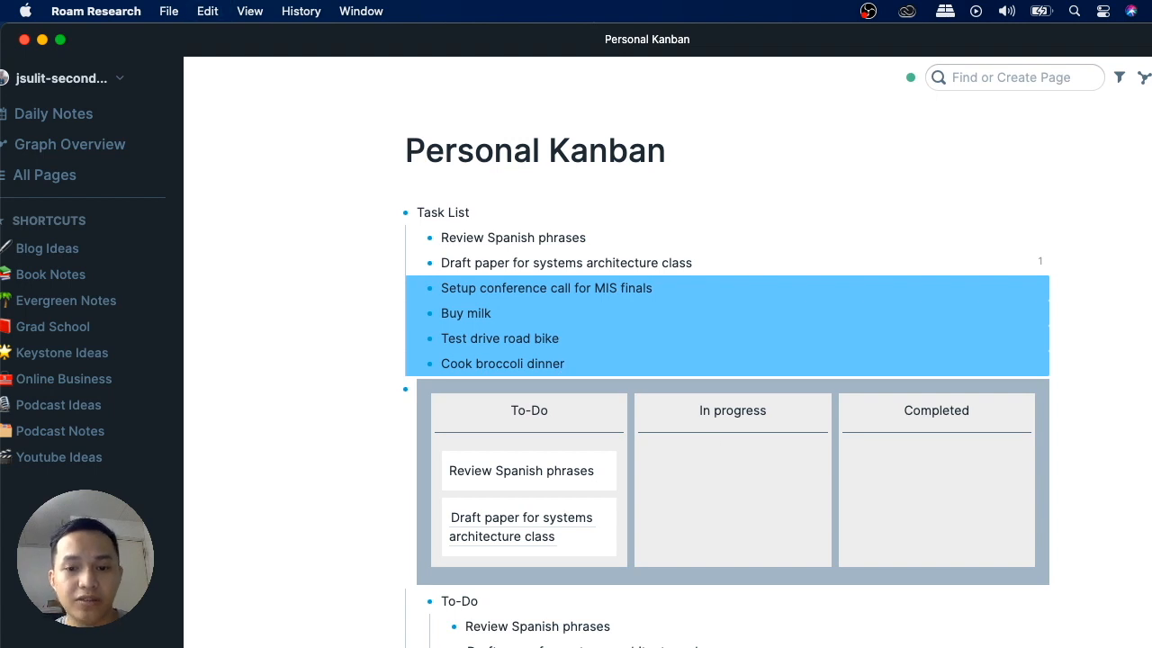
{"action": "left_click", "coordinate": [629, 630]}
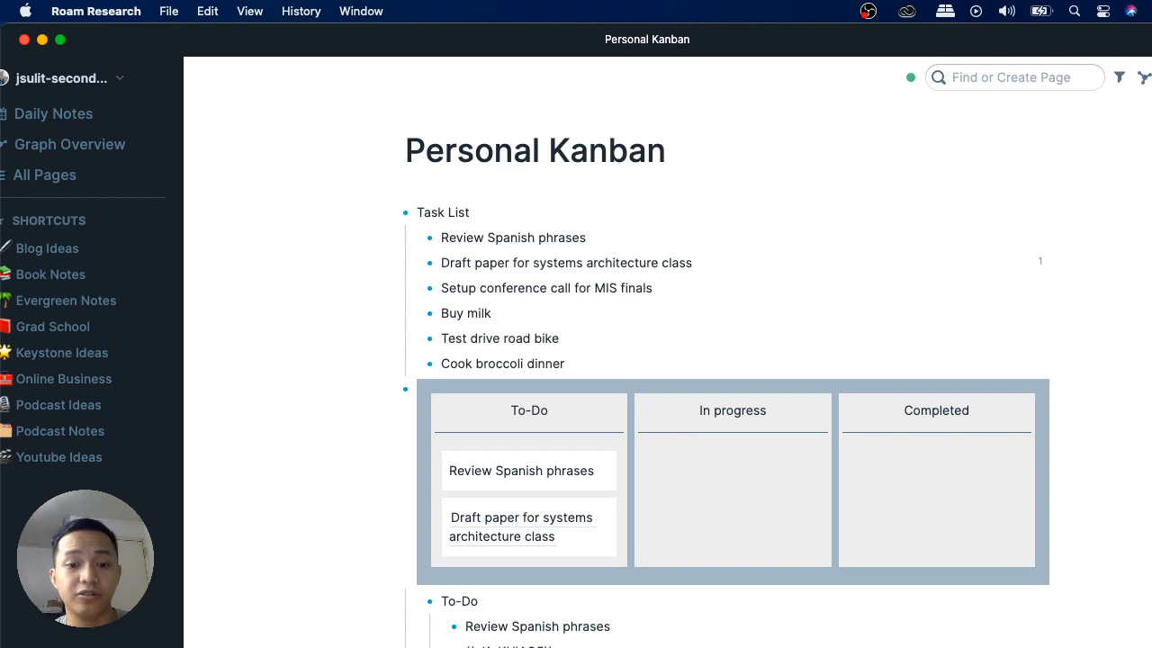
{"action": "key", "text": "Return"}
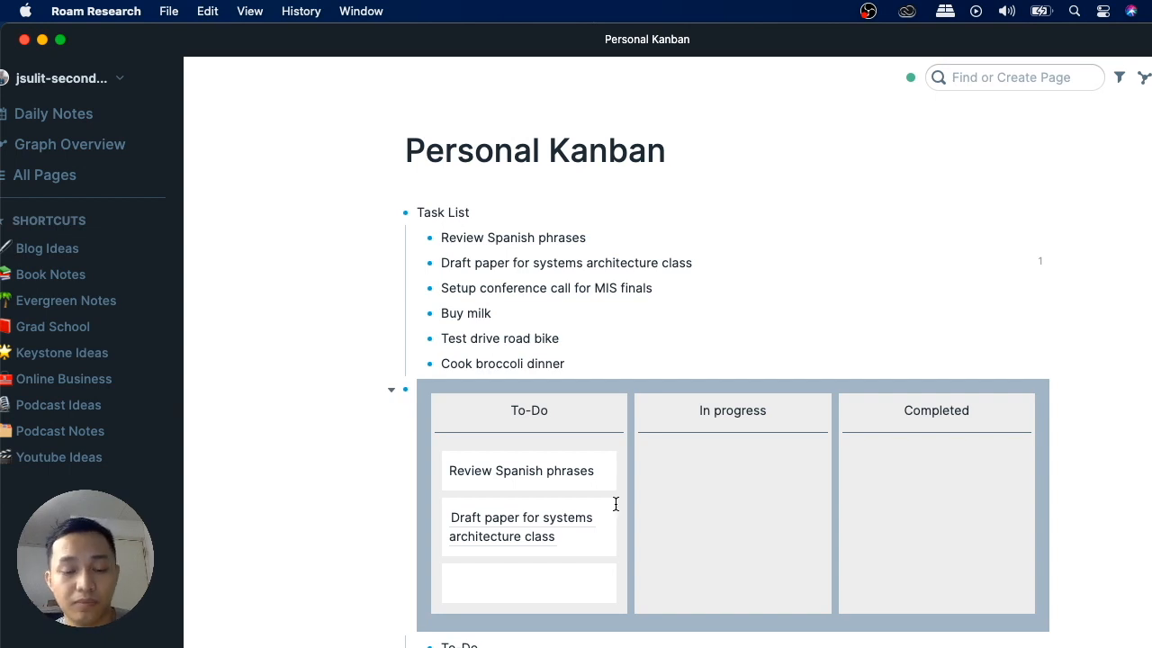
{"action": "key", "text": "cmd+v"}
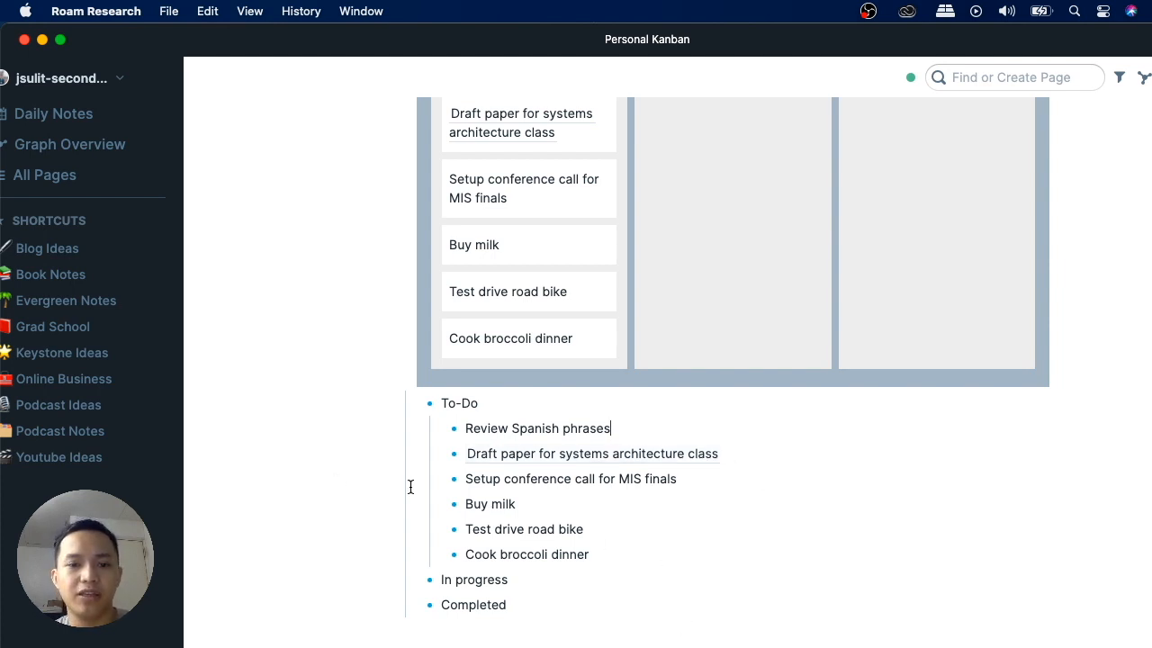
- Tag the To-Do card "Draft paper for systems architecture class" with #high after its block reference
{"action": "scroll", "coordinate": [689, 507], "scroll_direction": "up", "scroll_amount": 2}
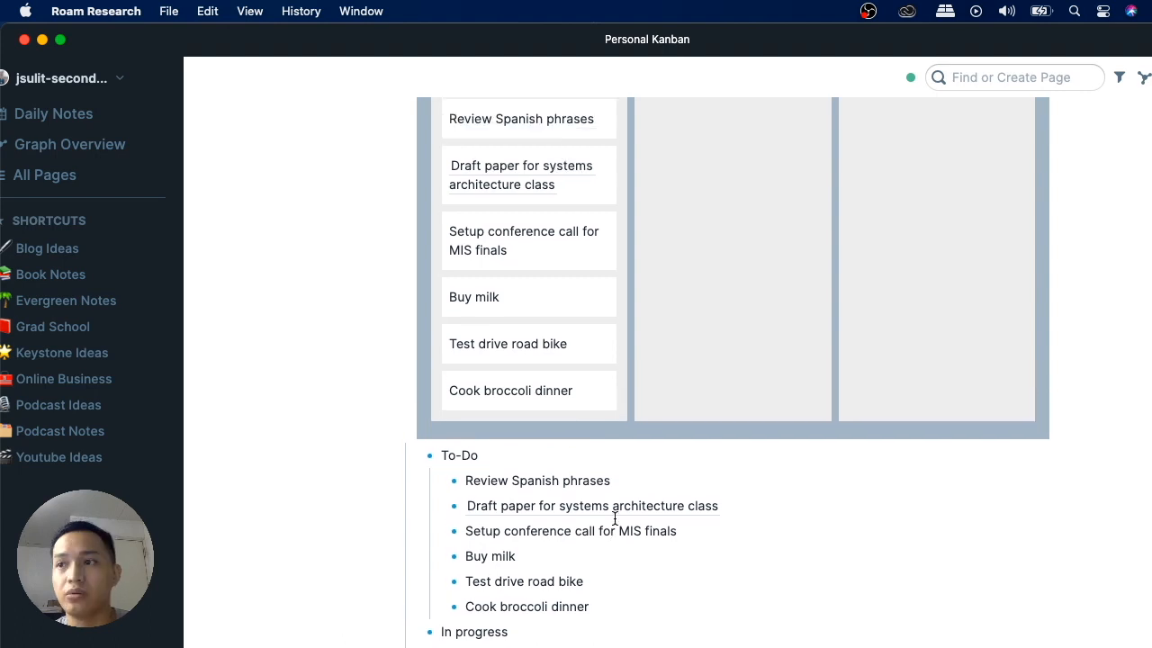
{"action": "scroll", "coordinate": [736, 520], "scroll_direction": "up", "scroll_amount": 1}
{"action": "scroll", "coordinate": [736, 520], "scroll_direction": "up", "scroll_amount": 4}
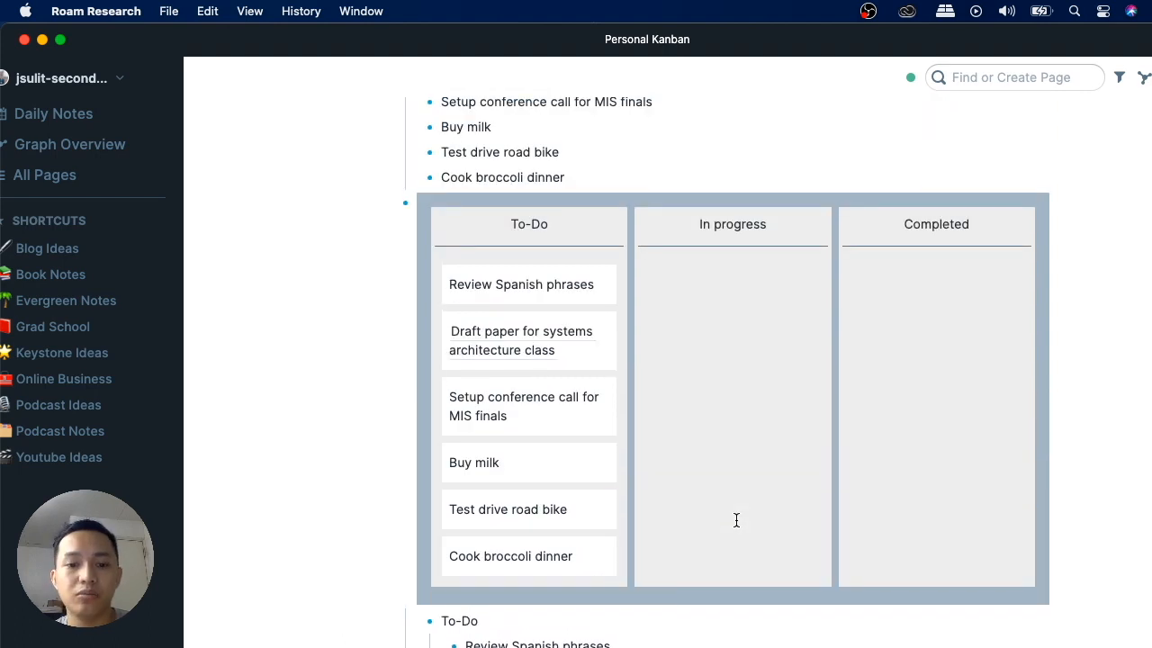
{"action": "scroll", "coordinate": [736, 520], "scroll_direction": "down", "scroll_amount": 1}
{"action": "left_click", "coordinate": [770, 645]}
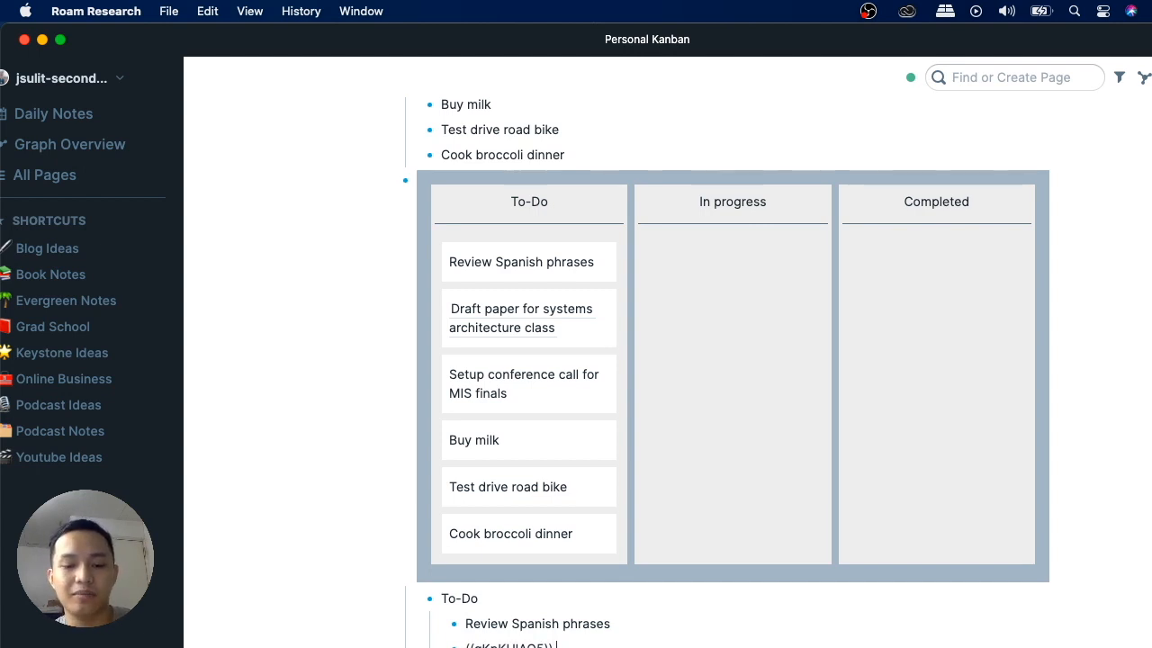
{"action": "type", "text": "#high"}
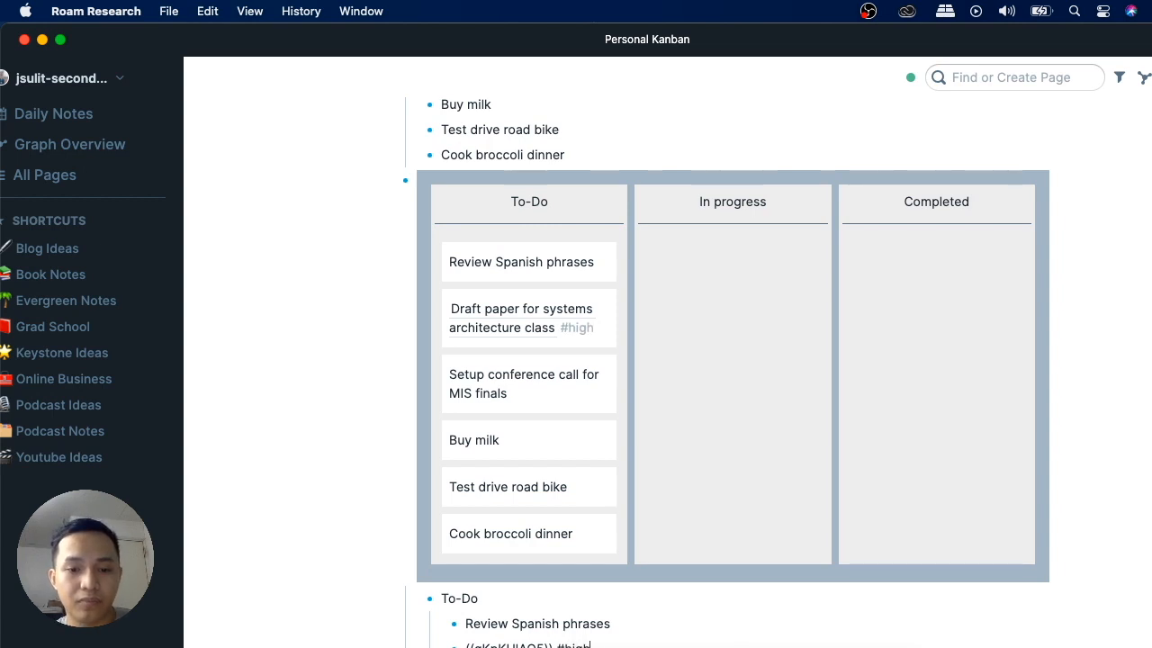
{"action": "key", "text": "Escape"}
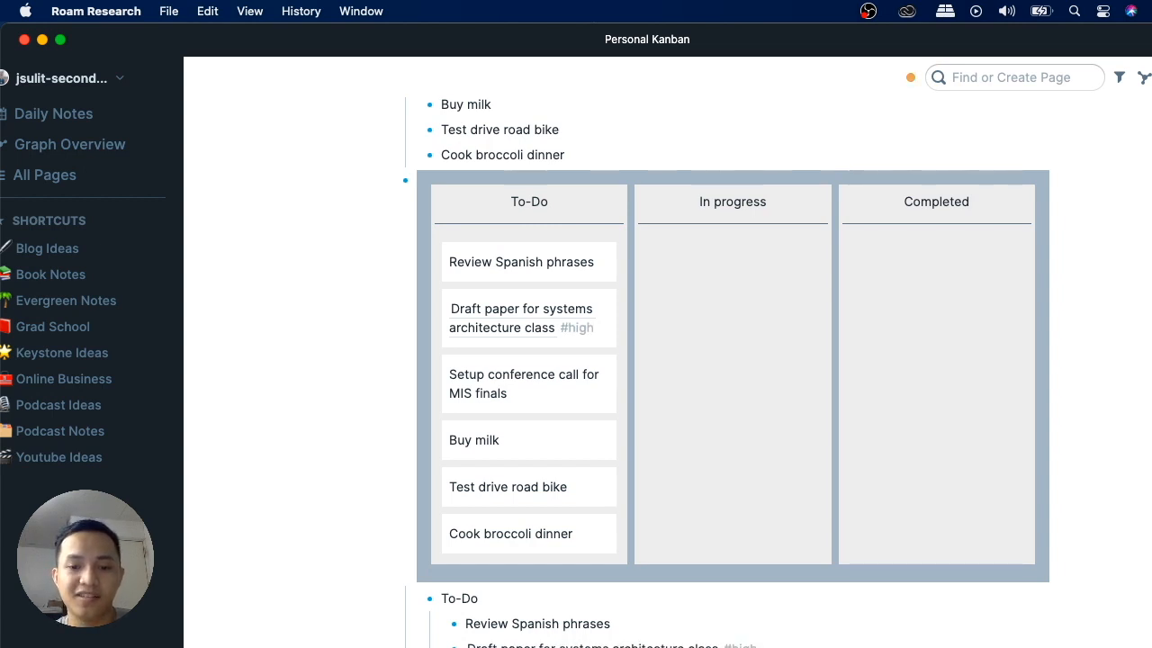
- Tag the To-Do card "Setup conference call for MIS finals" with #high and "Buy milk" with #low
{"action": "type", "text": "#high"}
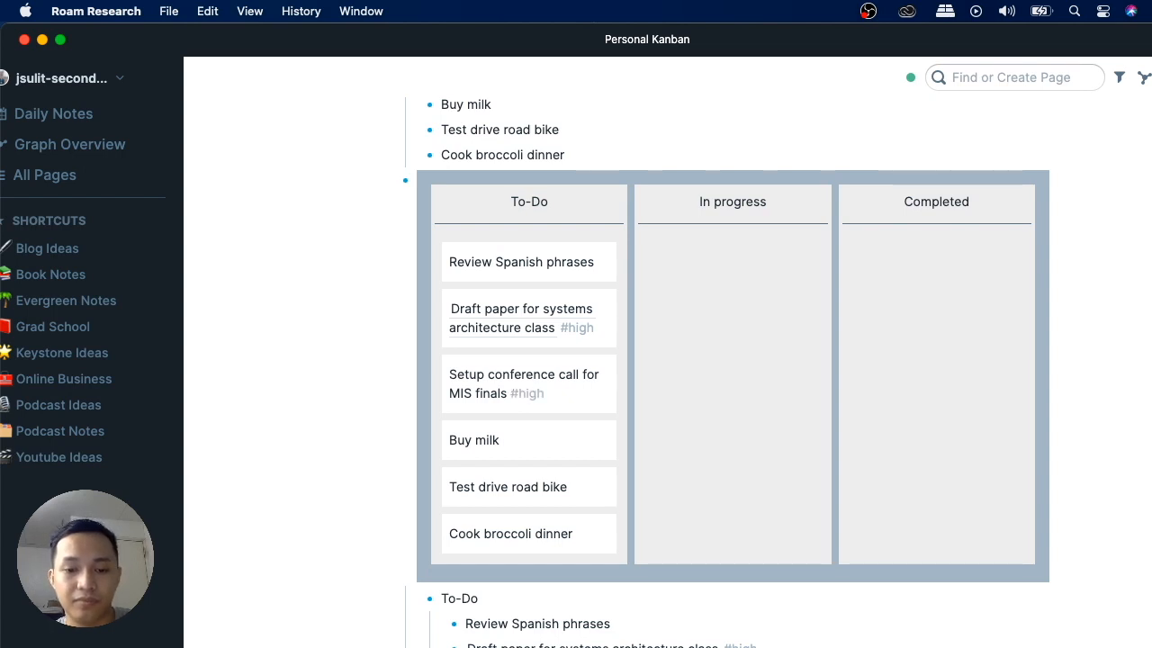
{"action": "type", "text": " #lo"}
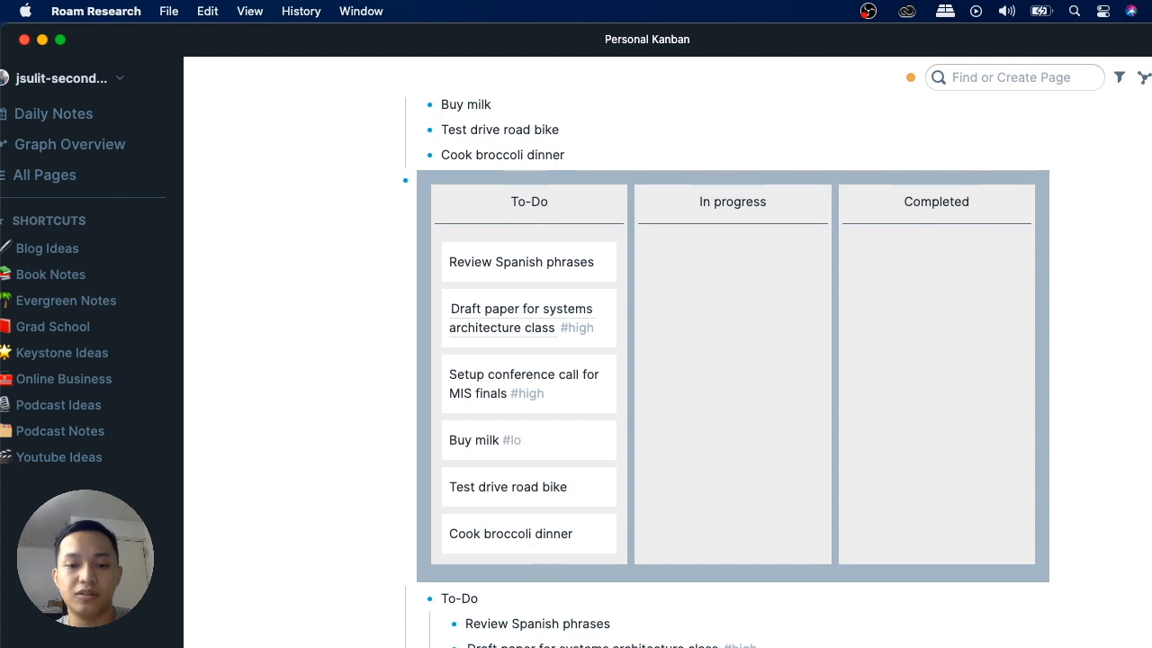
{"action": "type", "text": "w"}
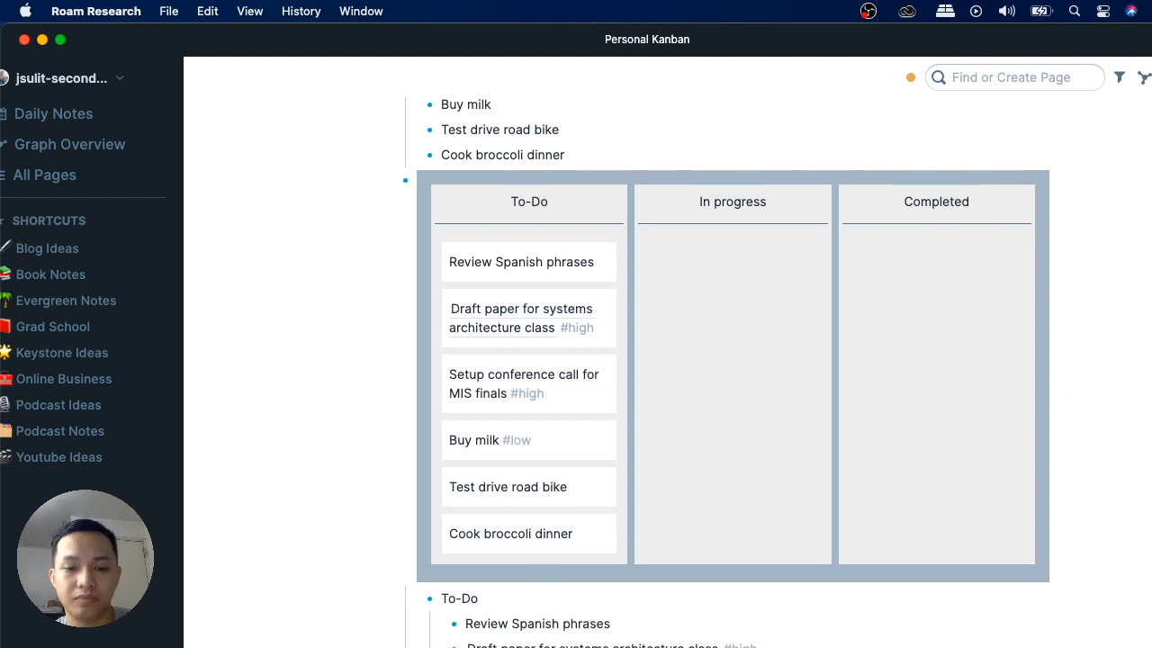
- Tag the To-Do card "Review Spanish phrases" with #medium
{"action": "left_click", "coordinate": [622, 624]}
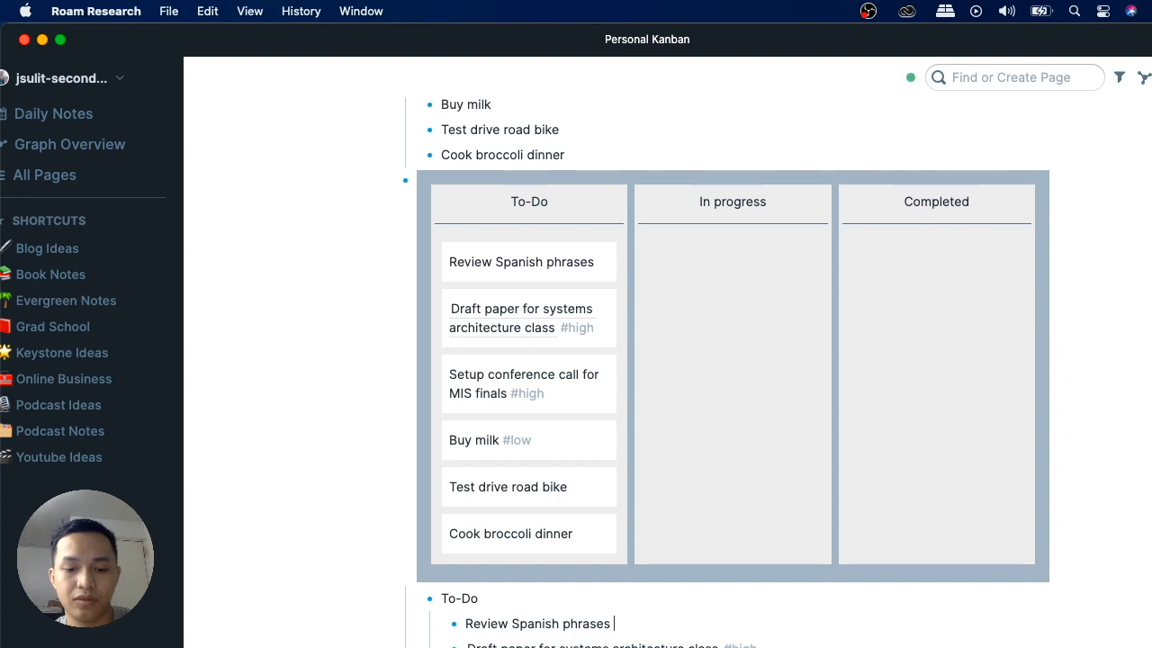
{"action": "type", "text": "#medium"}
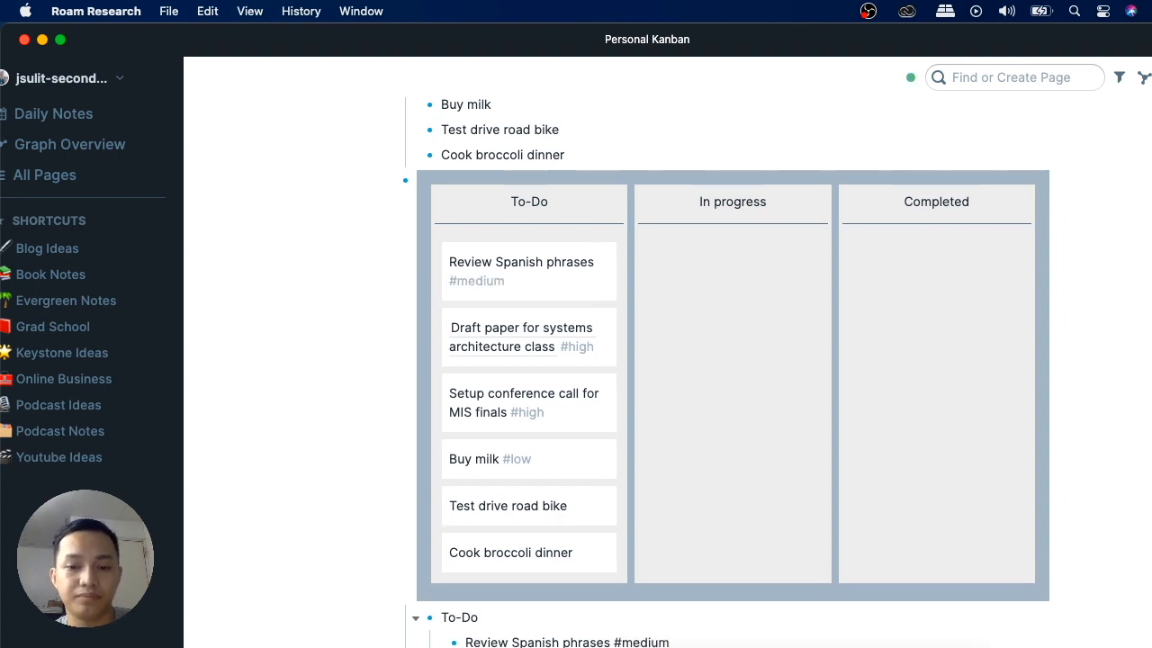
{"action": "key", "text": "Escape"}
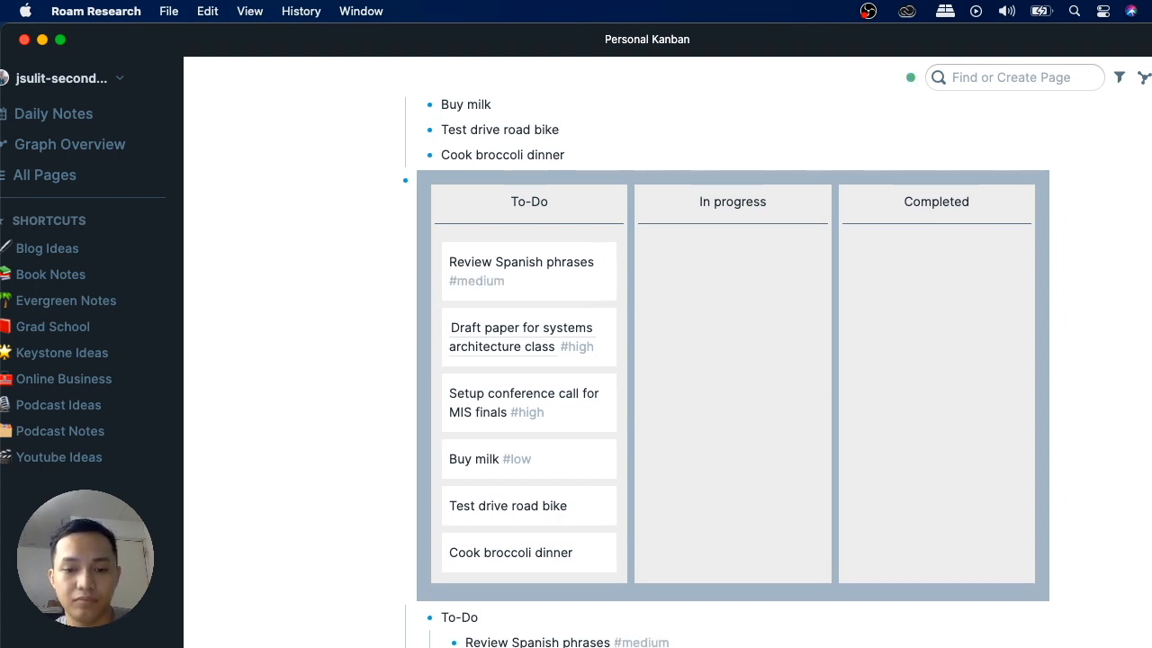
- Tag the To-Do card "Cook broccoli dinner" with #medium and "Test drive road bike" with #low
{"action": "scroll", "coordinate": [726, 372], "scroll_direction": "down", "scroll_amount": 1}
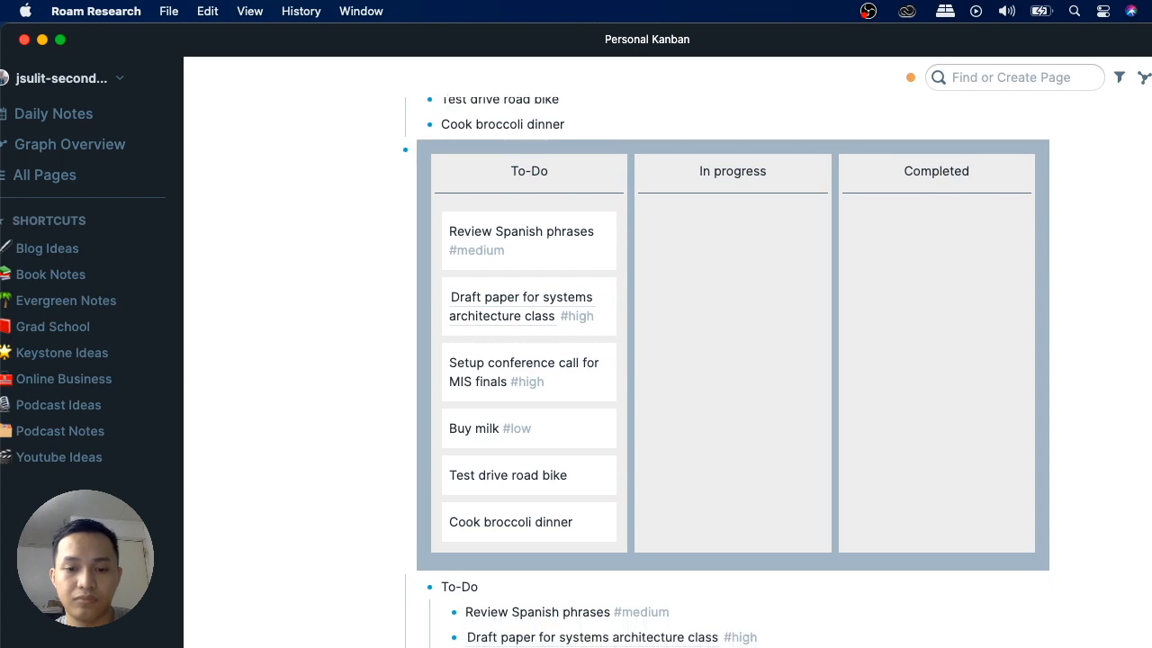
{"action": "type", "text": "#"}
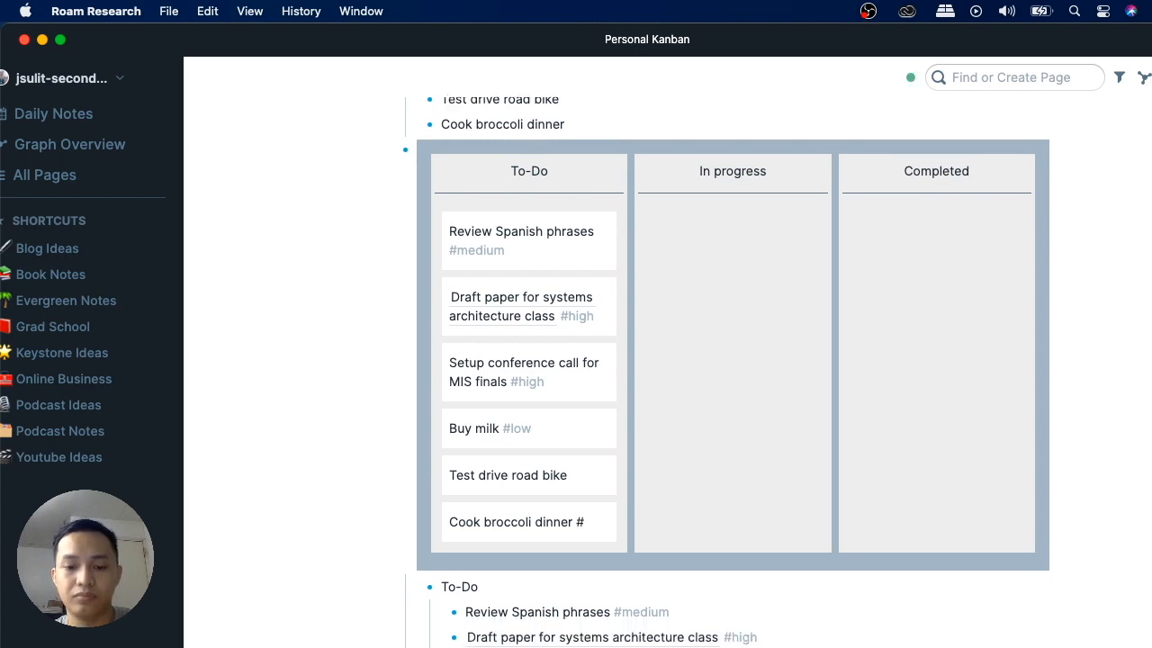
{"action": "type", "text": "medium"}
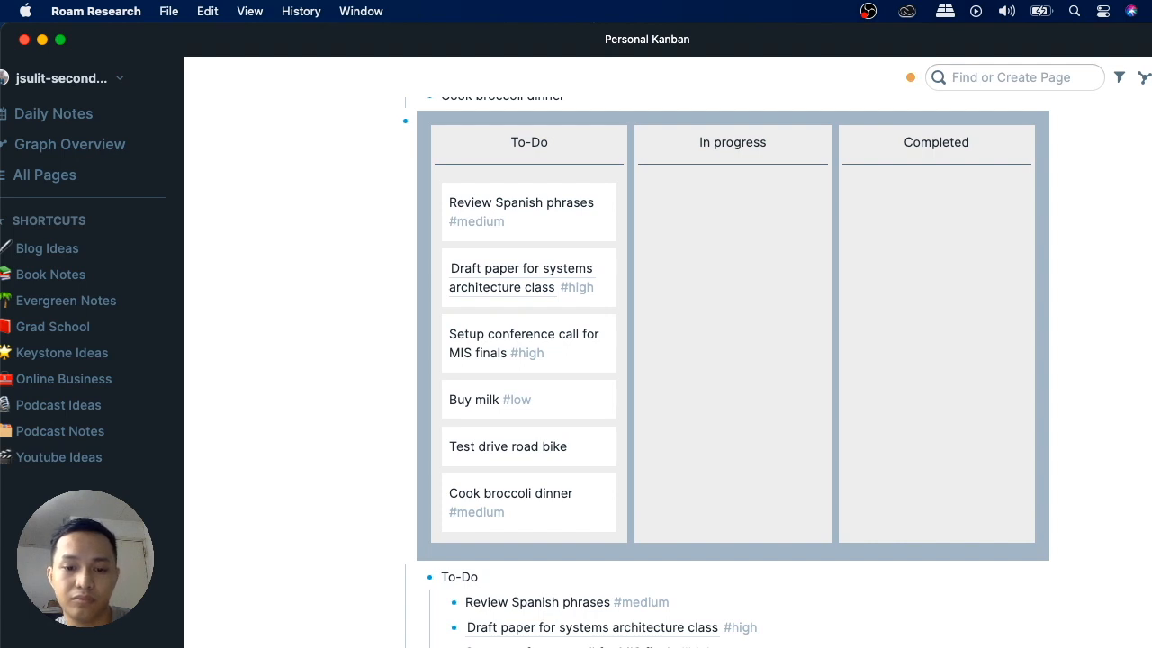
{"action": "type", "text": " #low"}
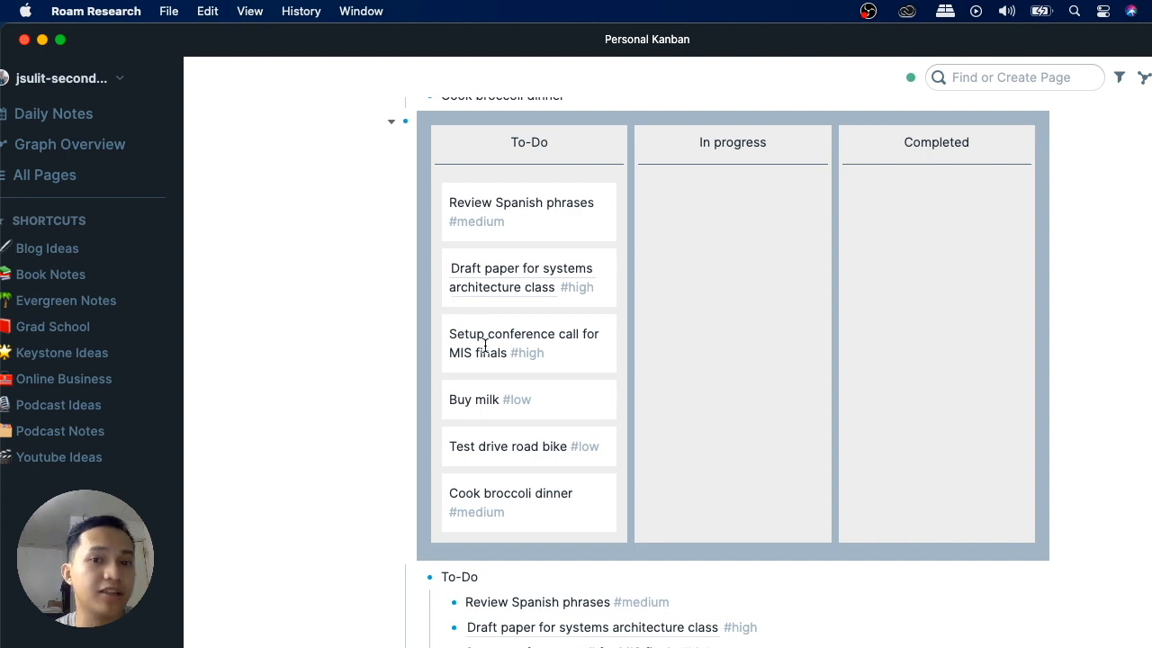
- Reorder the To-Do cards by priority tag, with the #high cards first, followed by the #medium cards and the #low cards
{"action": "scroll", "coordinate": [481, 351], "scroll_direction": "up", "scroll_amount": 3}
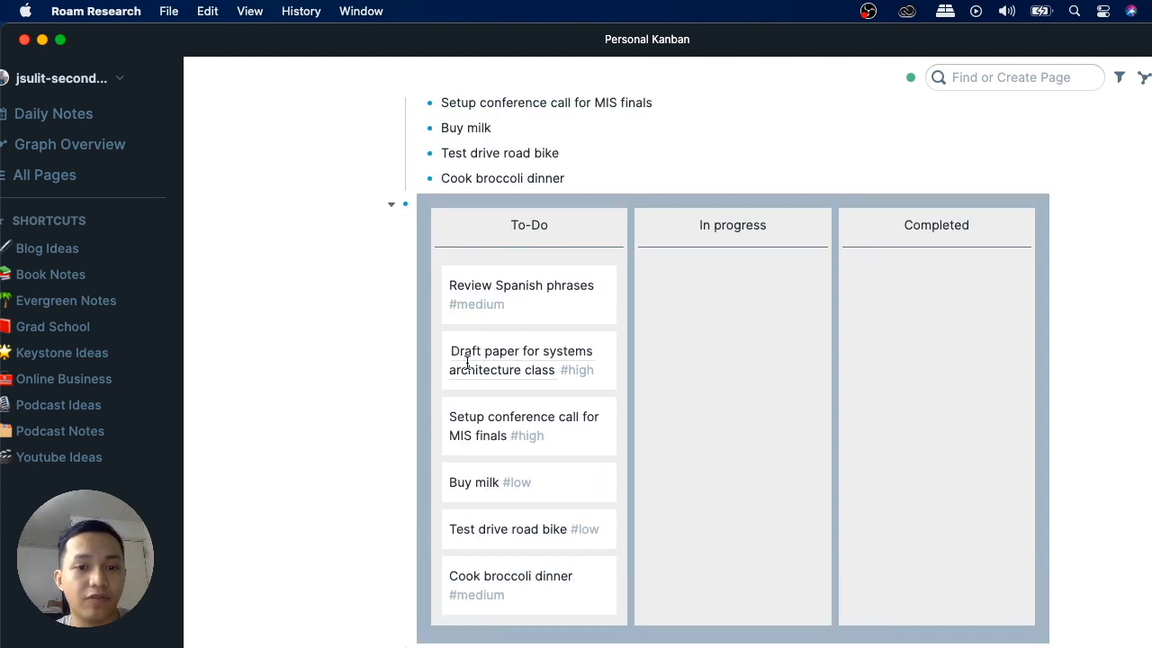
{"action": "left_click", "coordinate": [449, 390]}
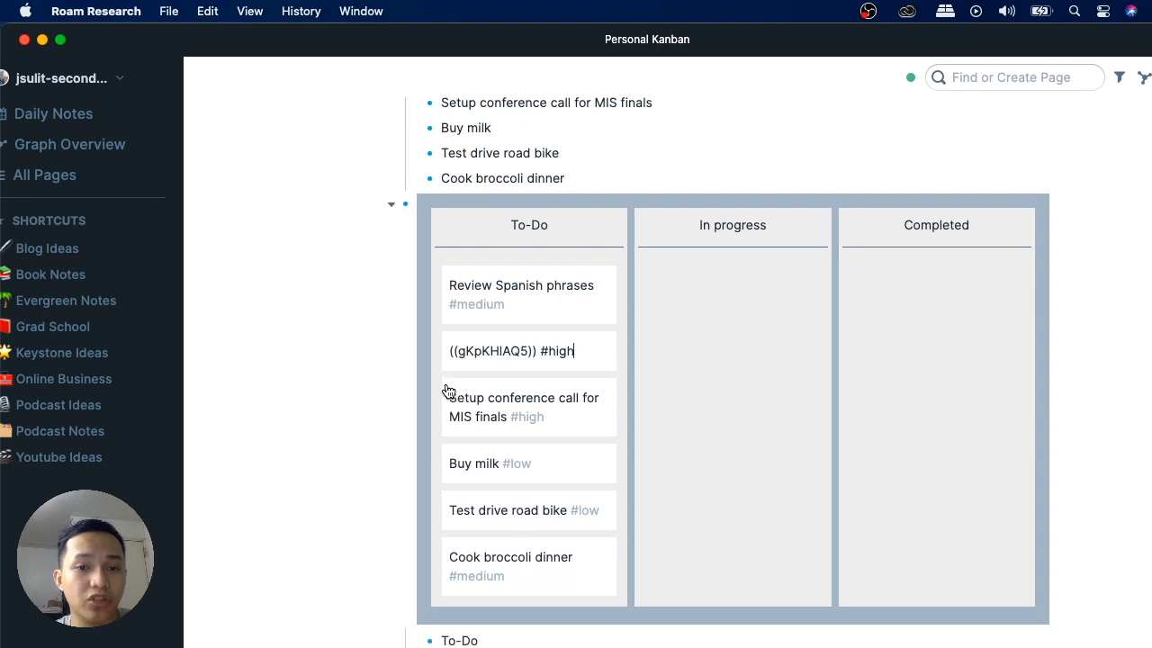
{"action": "key", "text": "Return"}
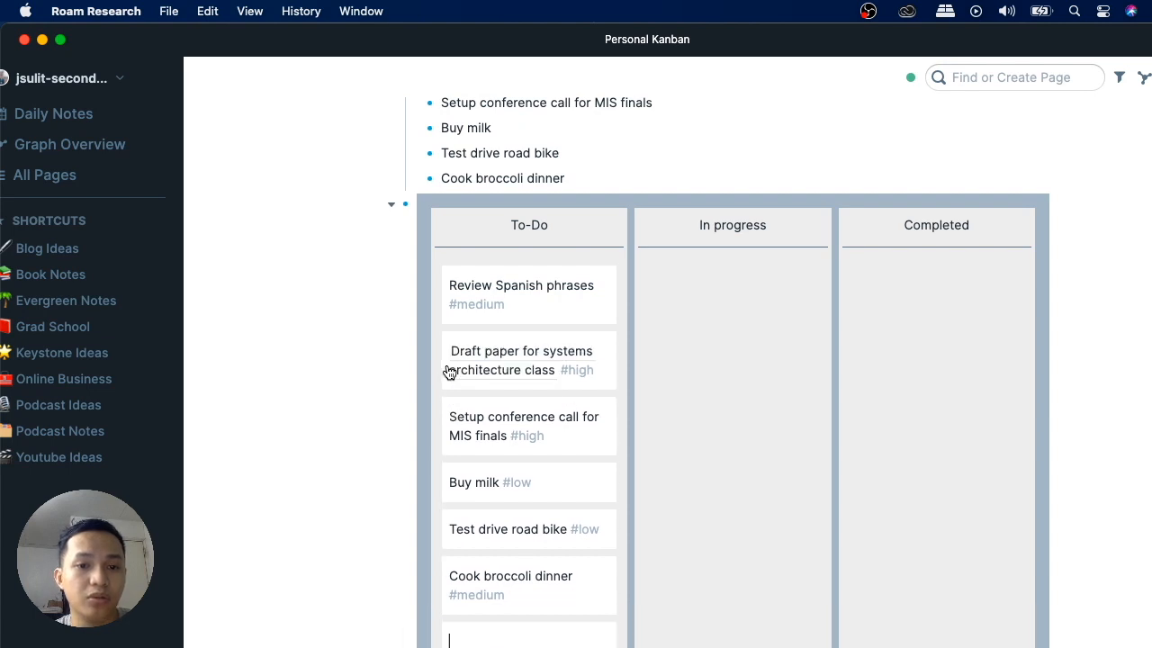
{"action": "left_click", "coordinate": [450, 373]}
{"action": "left_click_drag", "start_coordinate": [450, 372], "coordinate": [455, 270]}
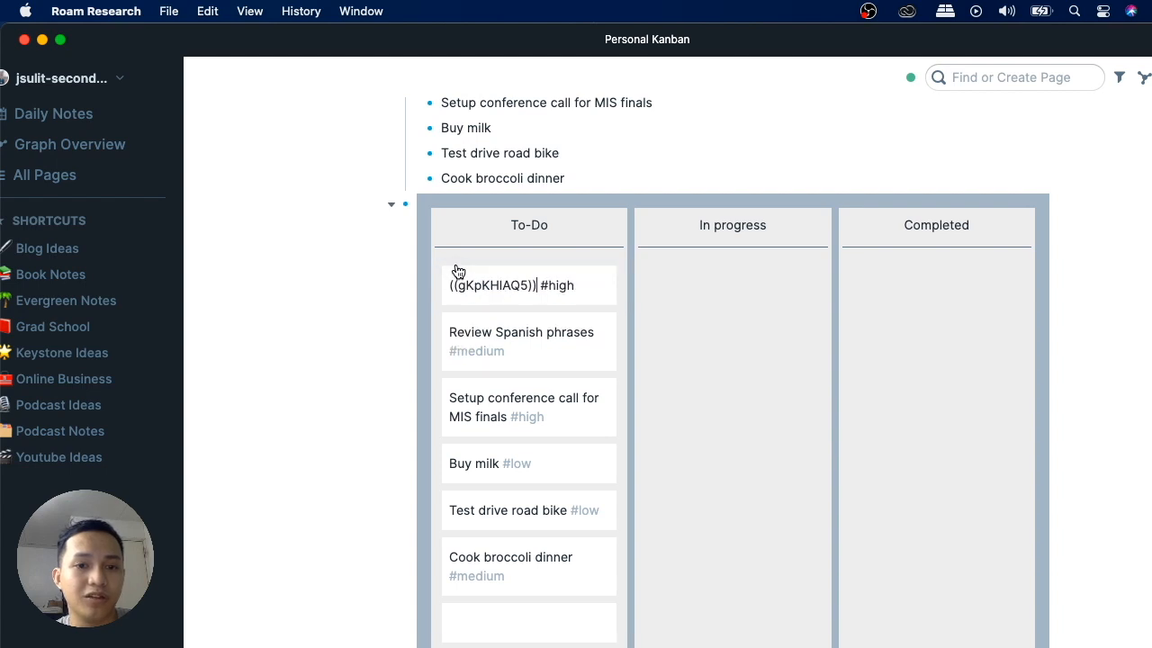
{"action": "left_click", "coordinate": [450, 437]}
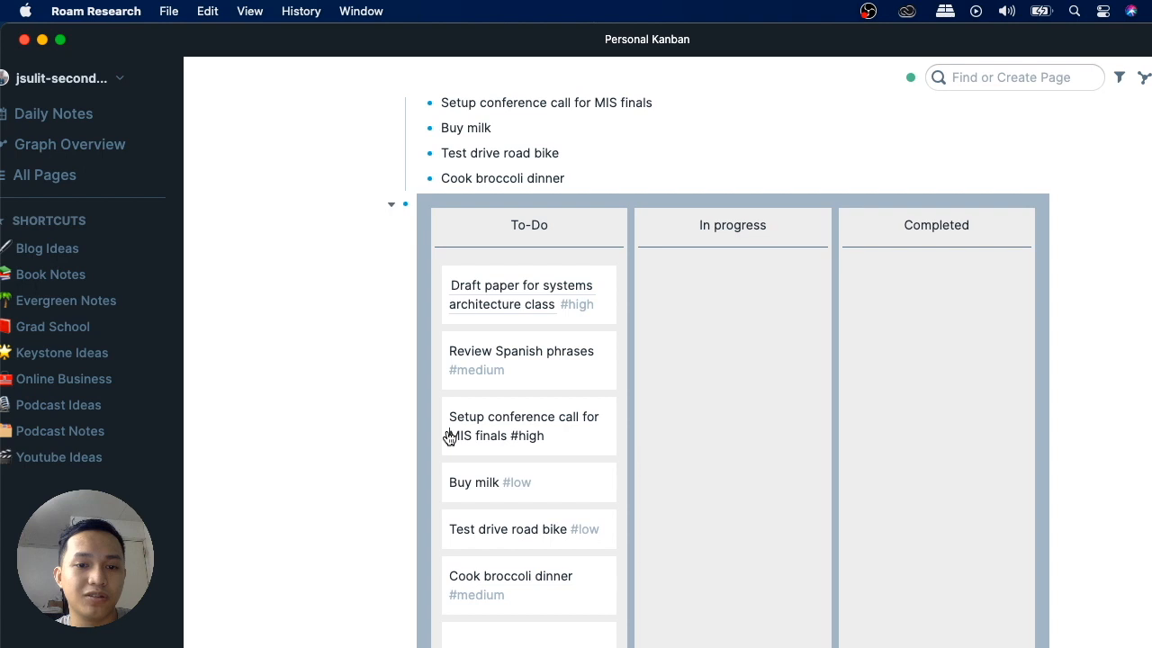
{"action": "left_click_drag", "start_coordinate": [450, 436], "coordinate": [558, 405]}
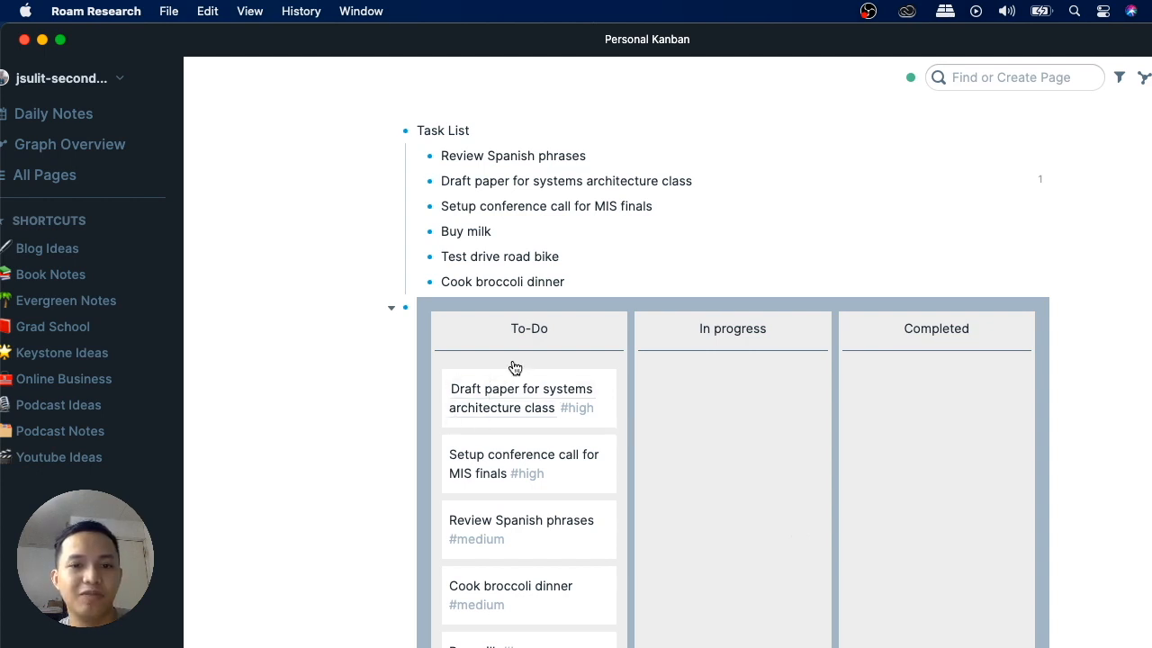
- Move the cards "Draft paper for systems architecture class" and "Setup conference call for MIS finals" from To-Do to the In progress column
{"action": "left_click_drag", "start_coordinate": [504, 375], "coordinate": [532, 430]}
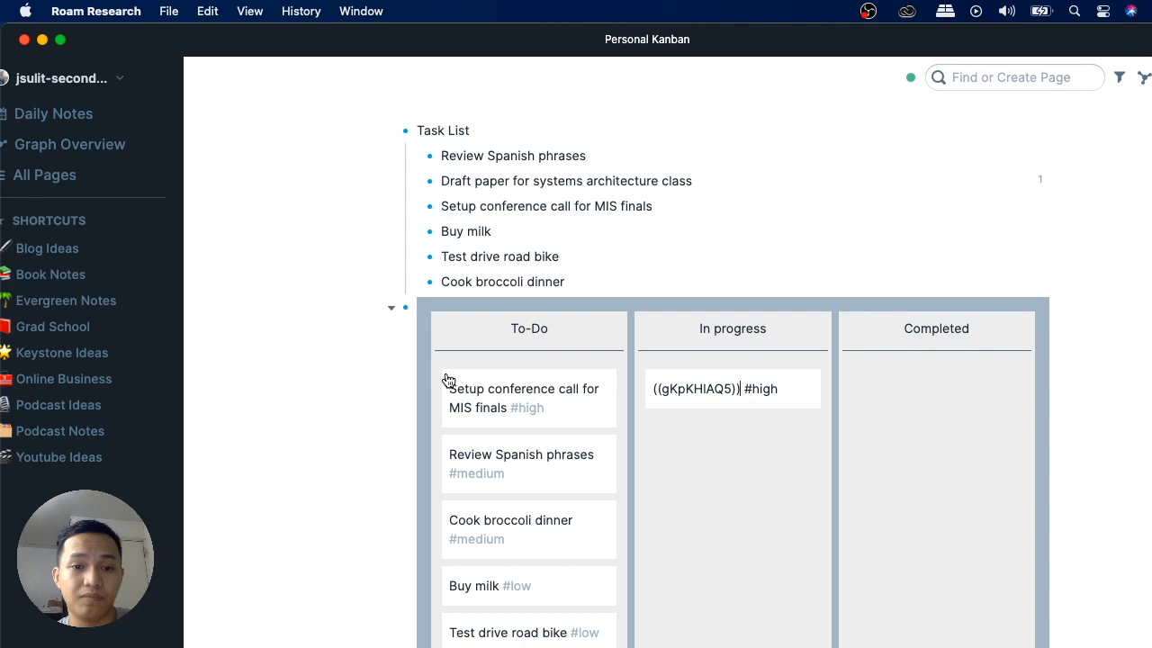
{"action": "left_click_drag", "start_coordinate": [449, 381], "coordinate": [702, 479]}
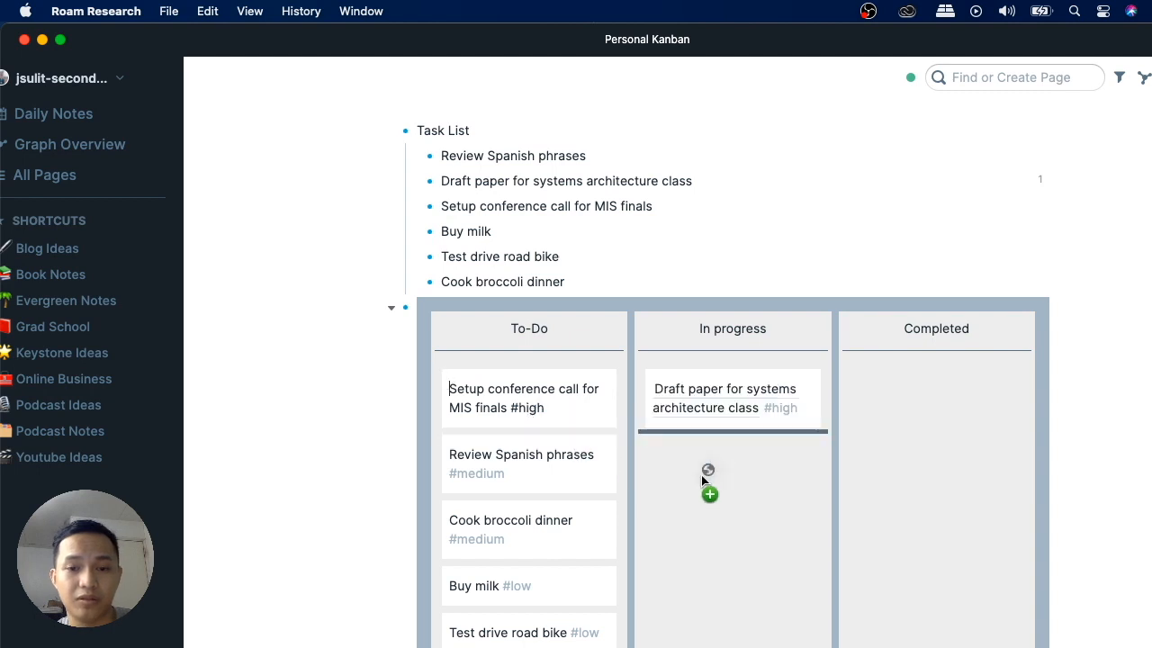
{"action": "left_click", "coordinate": [317, 461]}
{"action": "scroll", "coordinate": [316, 461], "scroll_direction": "up", "scroll_amount": 1}
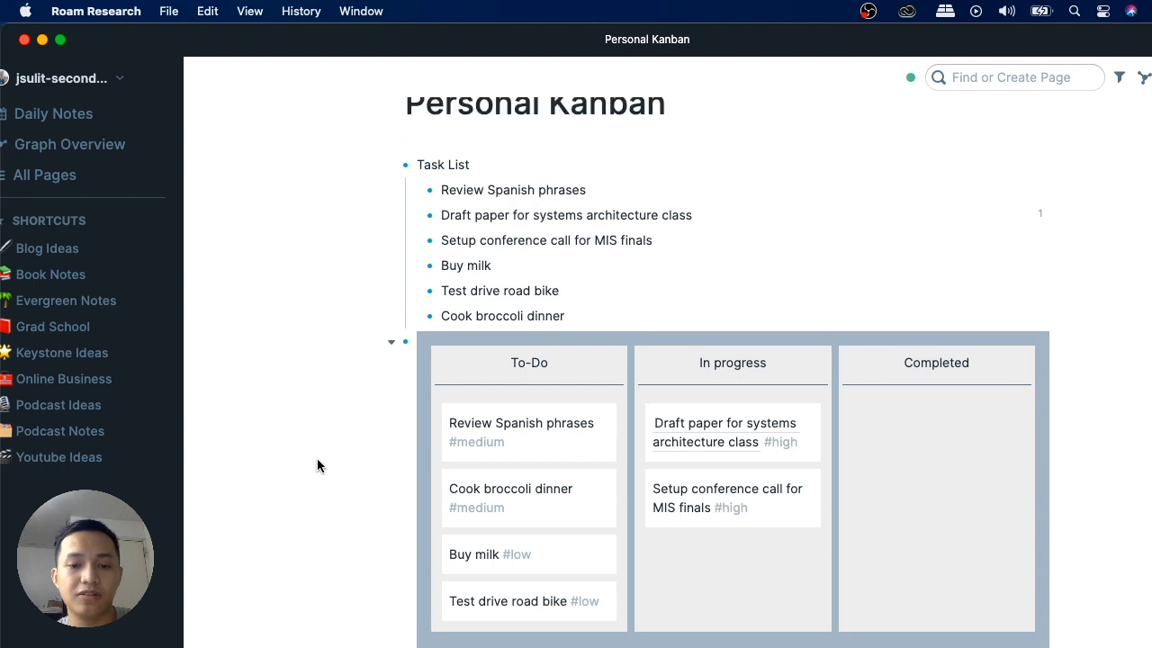
- Move the card "Draft paper for systems architecture class" from In progress to the Completed column
{"action": "scroll", "coordinate": [317, 465], "scroll_direction": "down", "scroll_amount": 4}
{"action": "scroll", "coordinate": [317, 466], "scroll_direction": "up", "scroll_amount": 2}
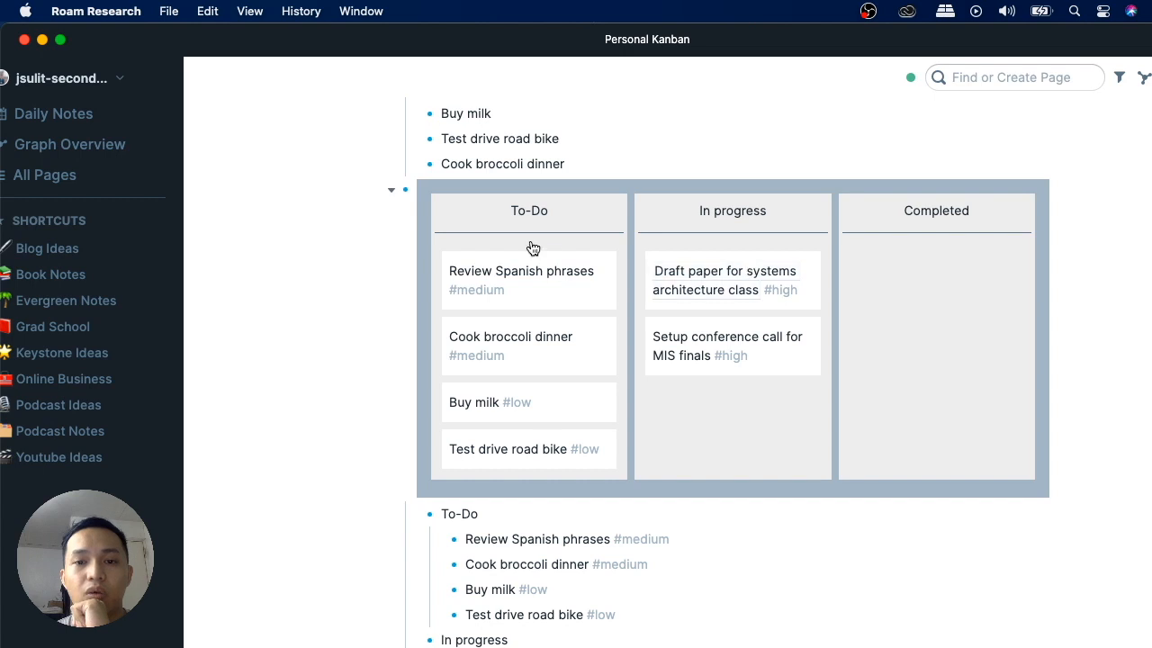
{"action": "left_click", "coordinate": [816, 298]}
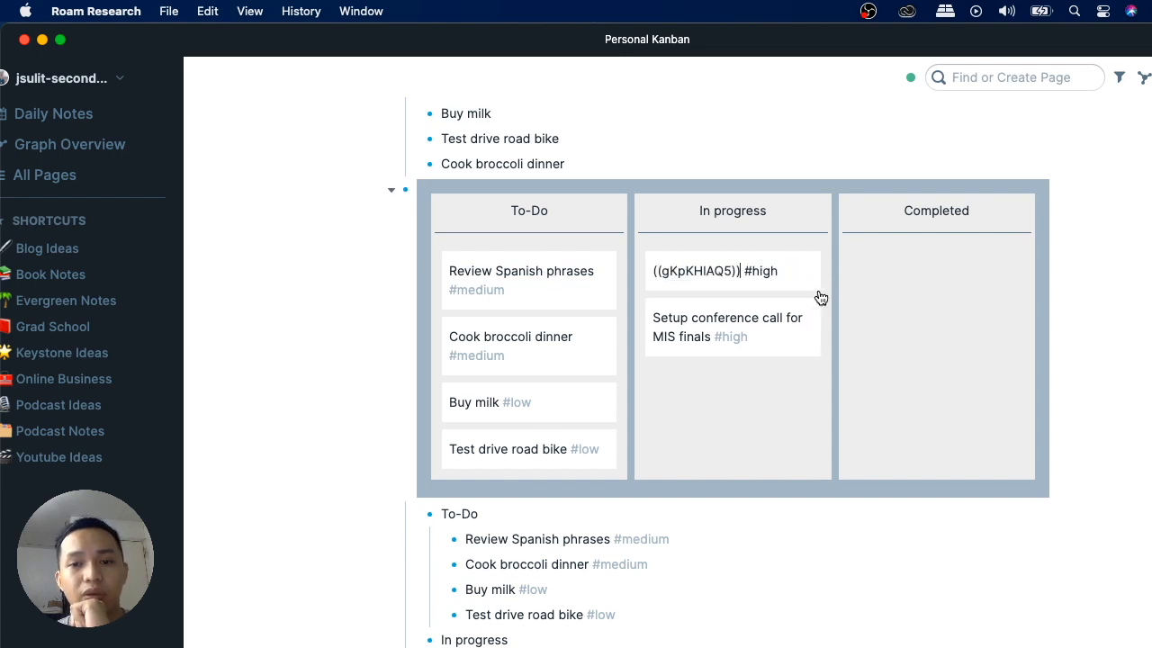
{"action": "key", "text": "Return"}
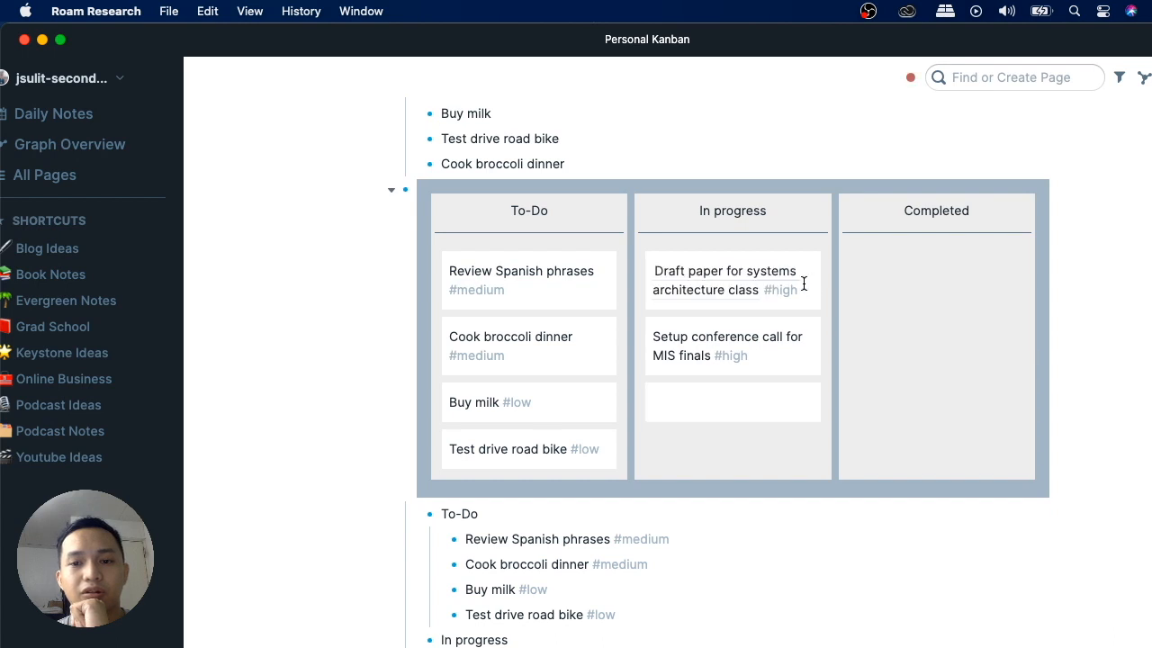
{"action": "left_click", "coordinate": [817, 296]}
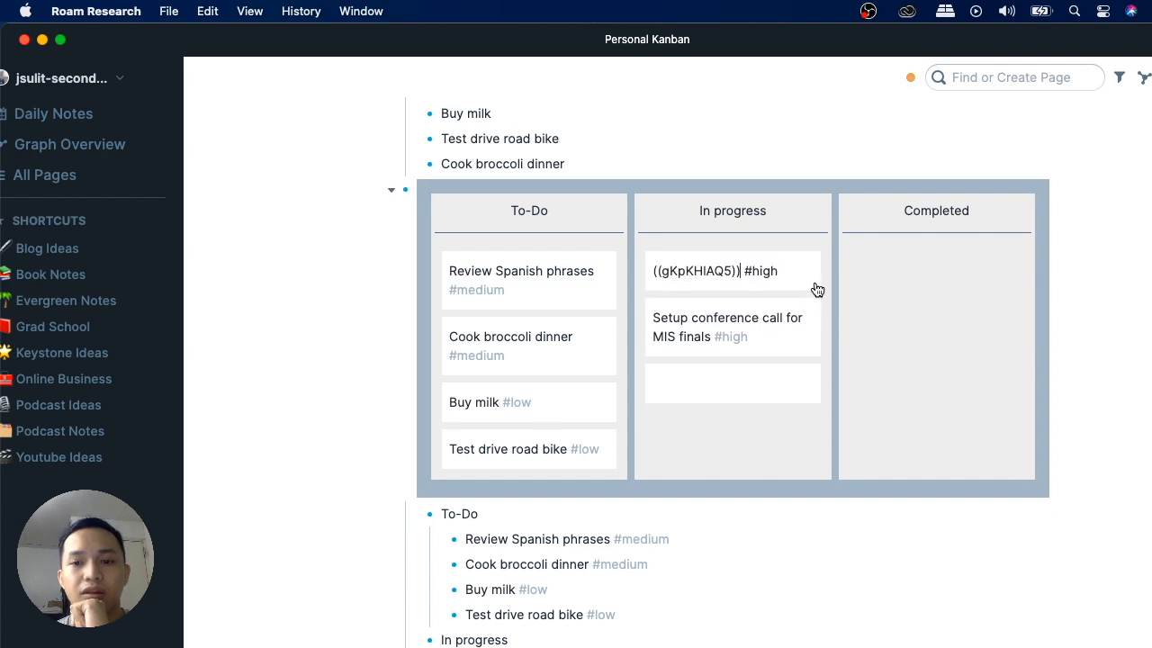
{"action": "left_click_drag", "start_coordinate": [818, 289], "coordinate": [901, 359]}
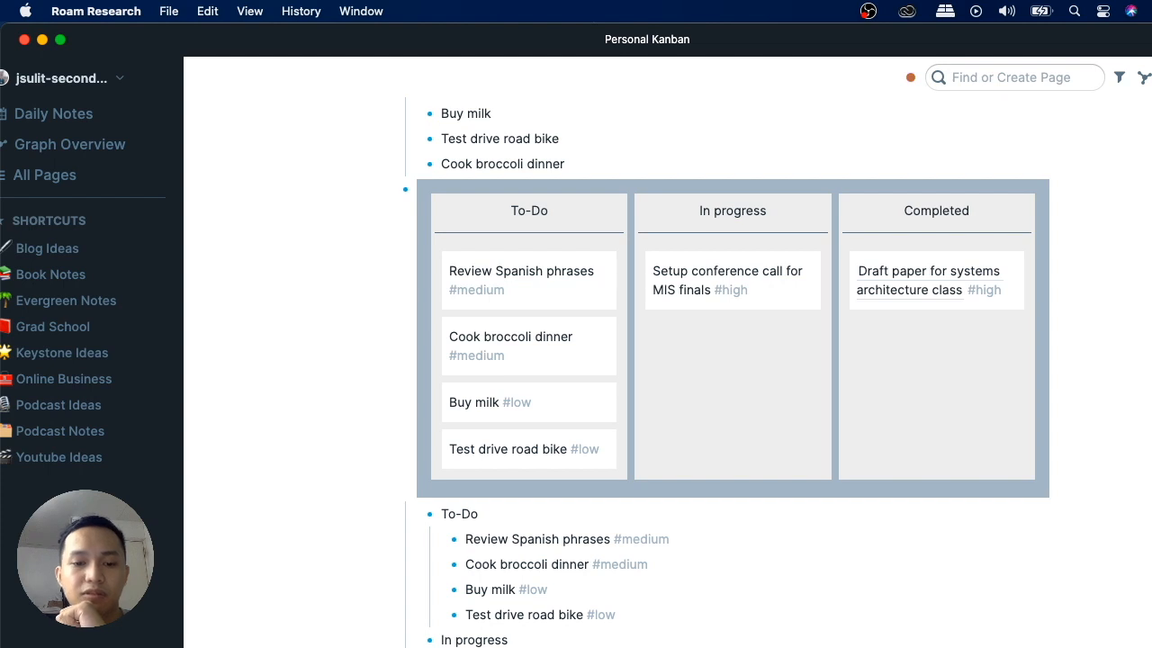
{"action": "left_click", "coordinate": [1016, 594]}
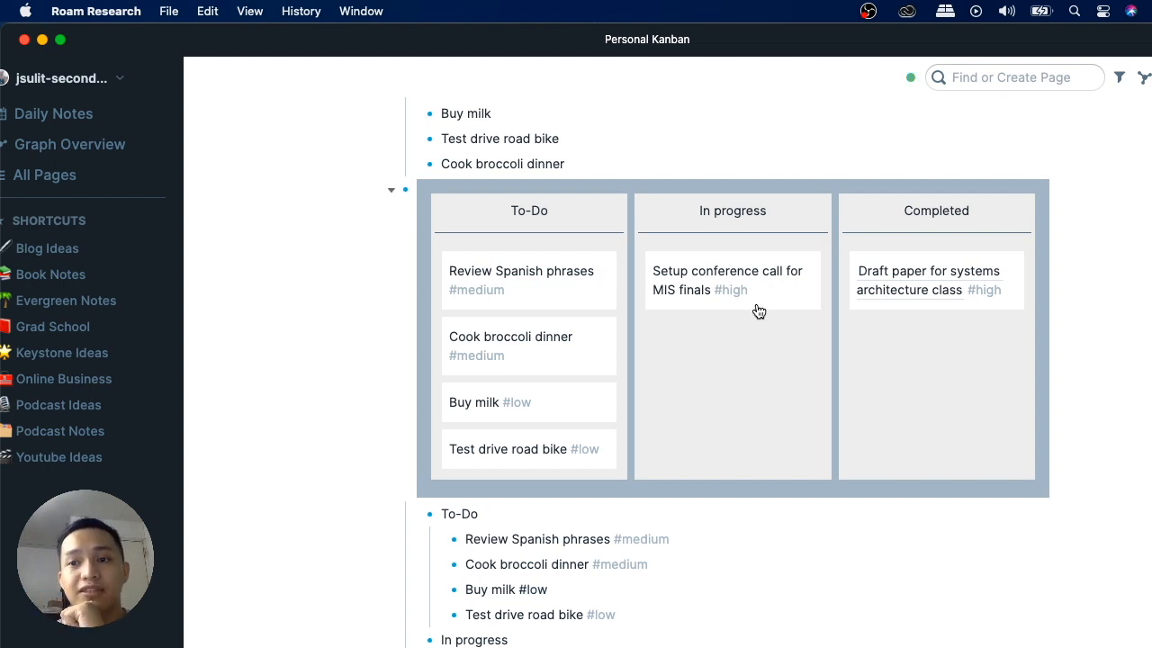
- Open the #high tag's page to review its linked references, and return to the Personal Kanban page
{"action": "left_click", "coordinate": [738, 292]}
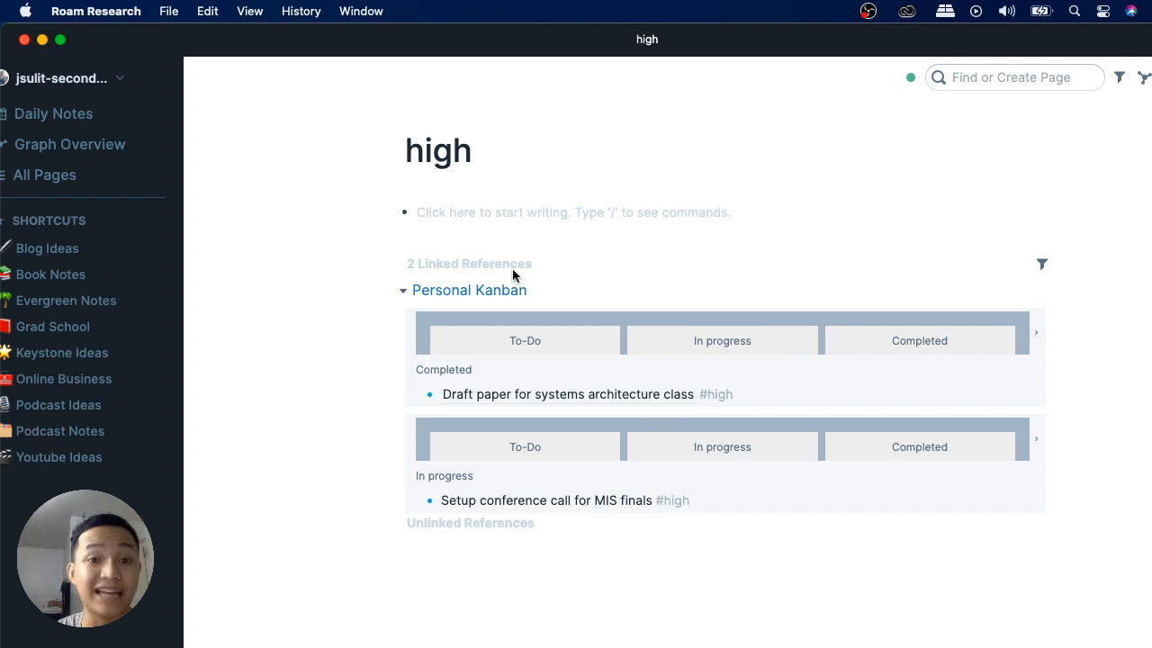
{"action": "left_click", "coordinate": [485, 293]}
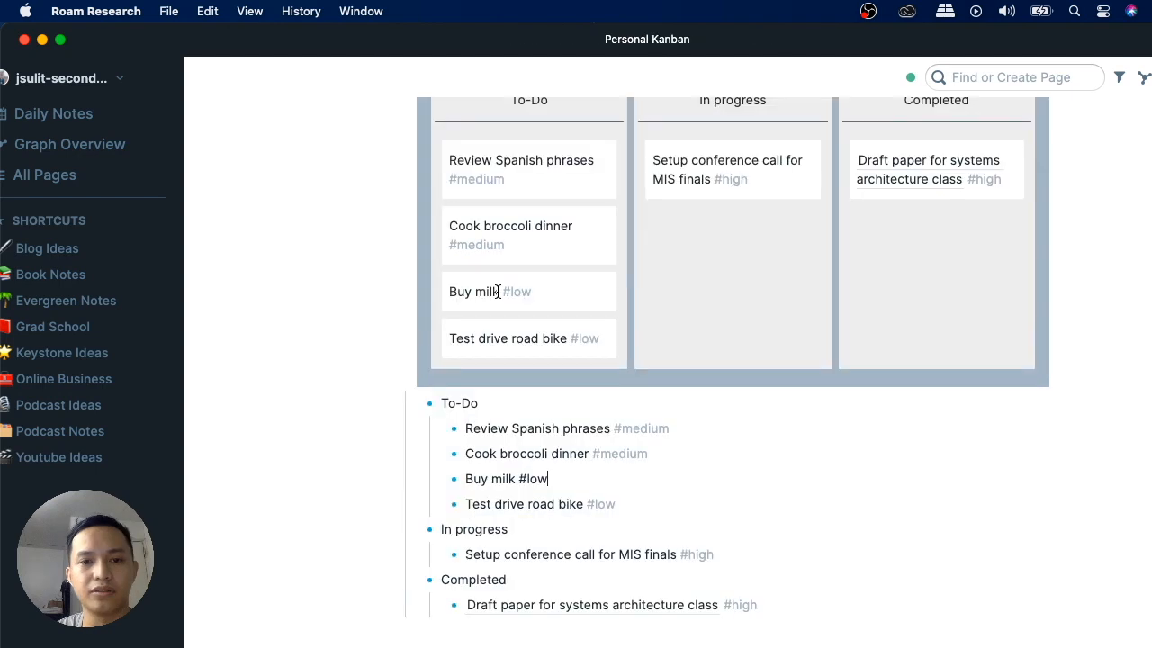
{"action": "left_click", "coordinate": [497, 292]}
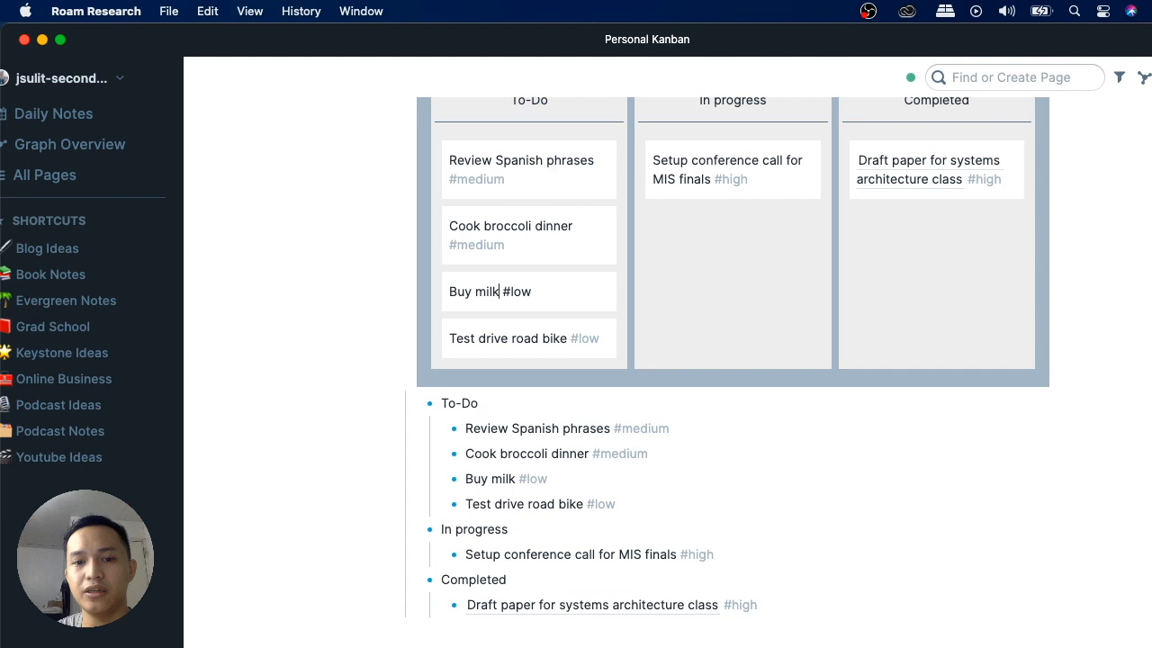
{"action": "left_click", "coordinate": [867, 520]}
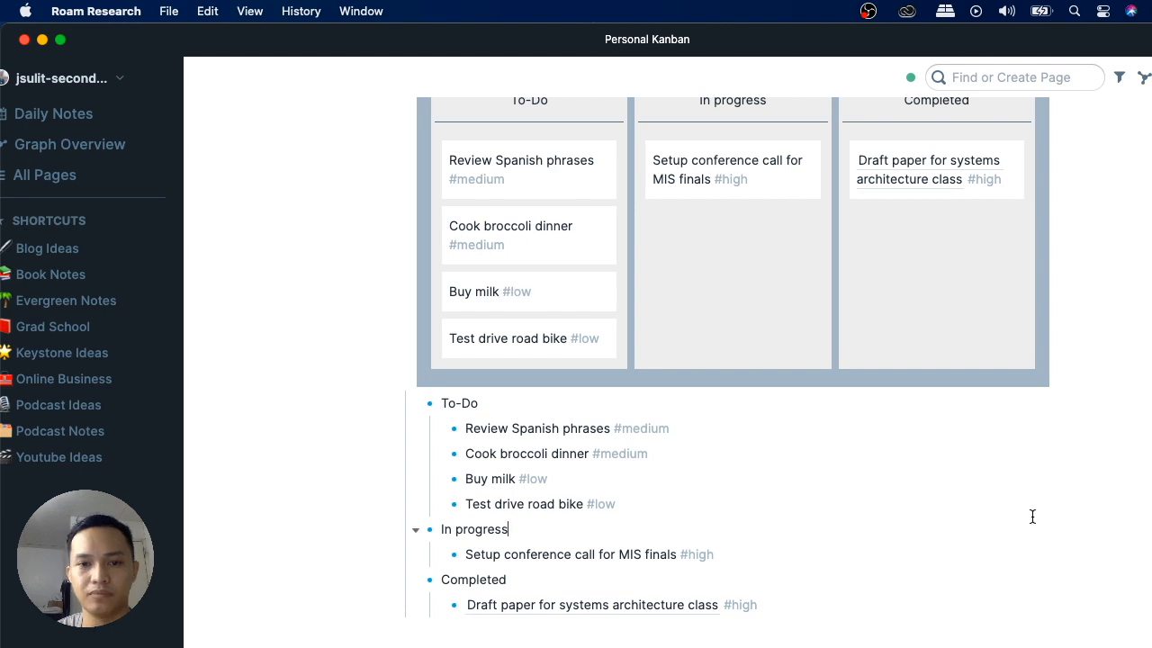
{"action": "scroll", "coordinate": [881, 480], "scroll_direction": "up", "scroll_amount": 3}
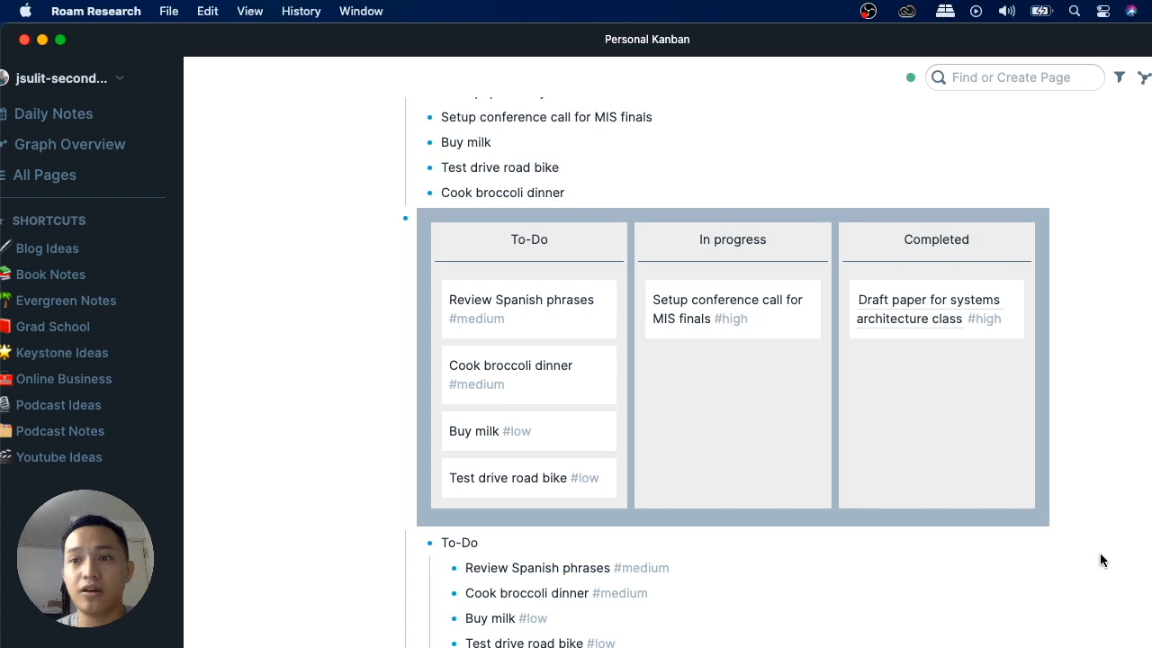
{"action": "scroll", "coordinate": [1099, 552], "scroll_direction": "up", "scroll_amount": 4}
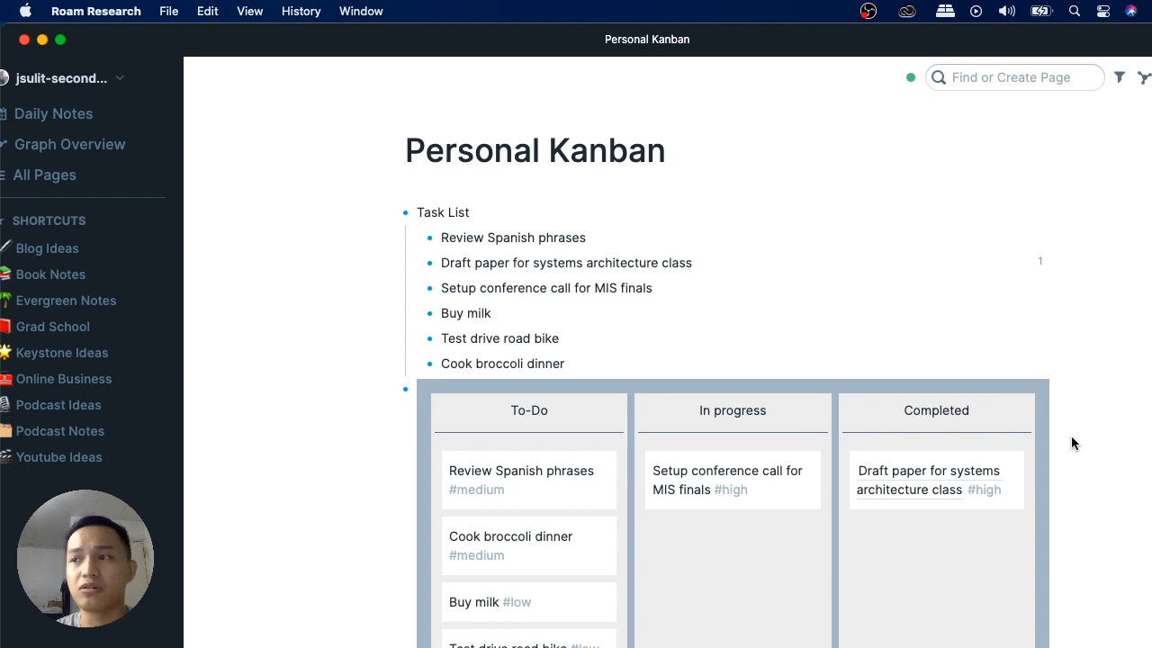
{"action": "scroll", "coordinate": [1073, 439], "scroll_direction": "down", "scroll_amount": 2}
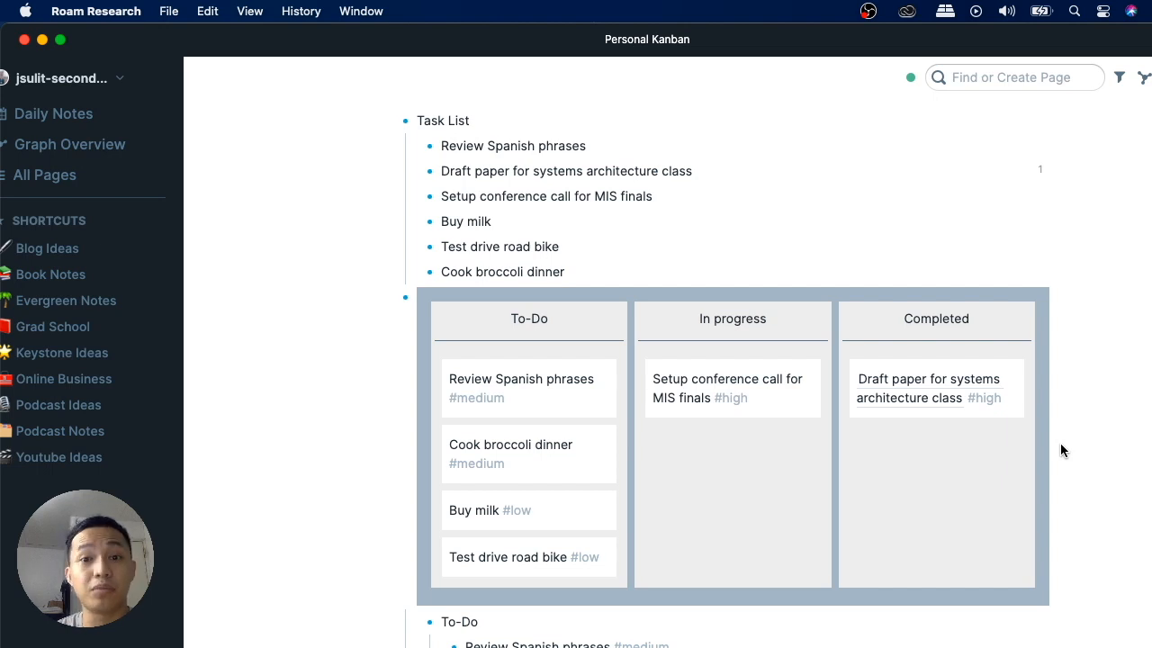
{"action": "scroll", "coordinate": [977, 495], "scroll_direction": "down", "scroll_amount": 3}
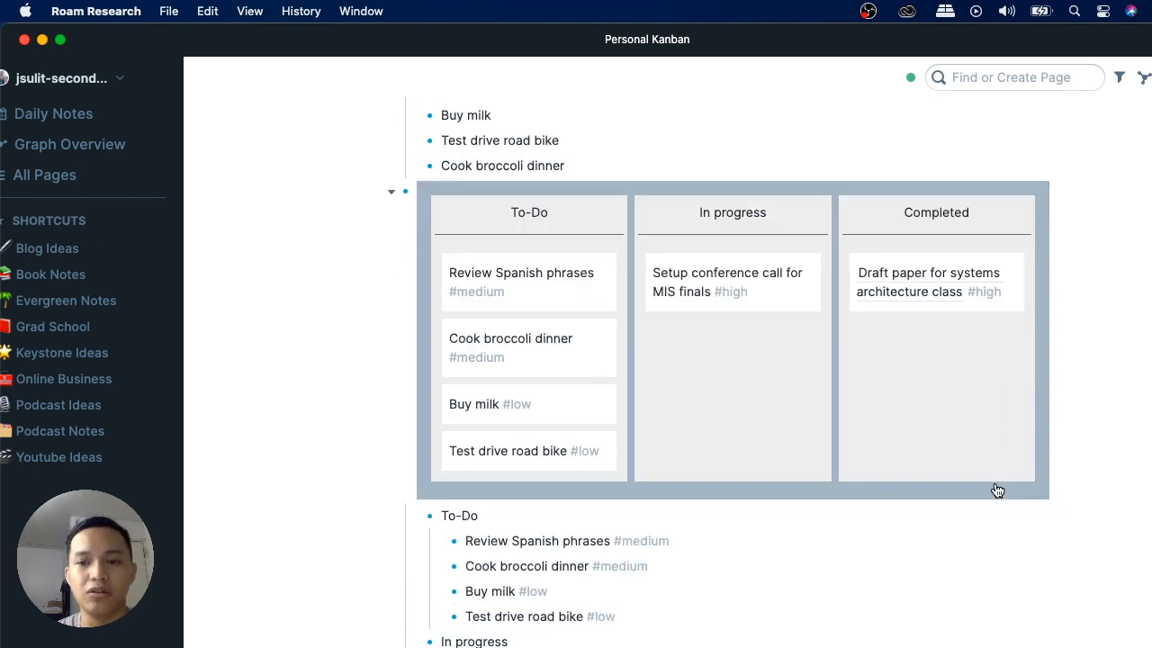